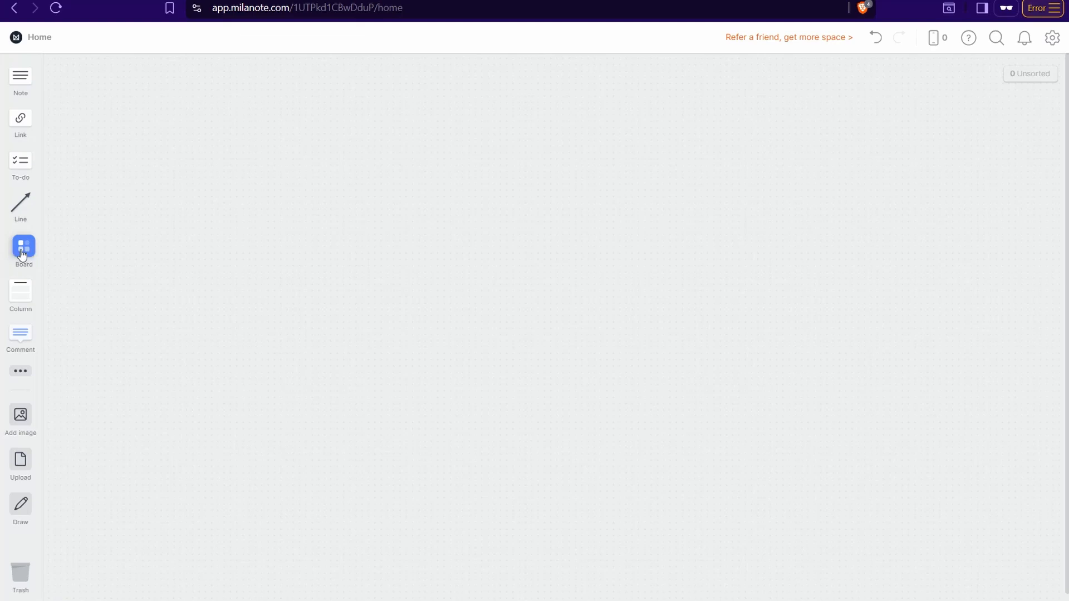
Add a new board to the Home canvas and name it "remocarousel"
left_click_drag(22, 254, 262, 235)
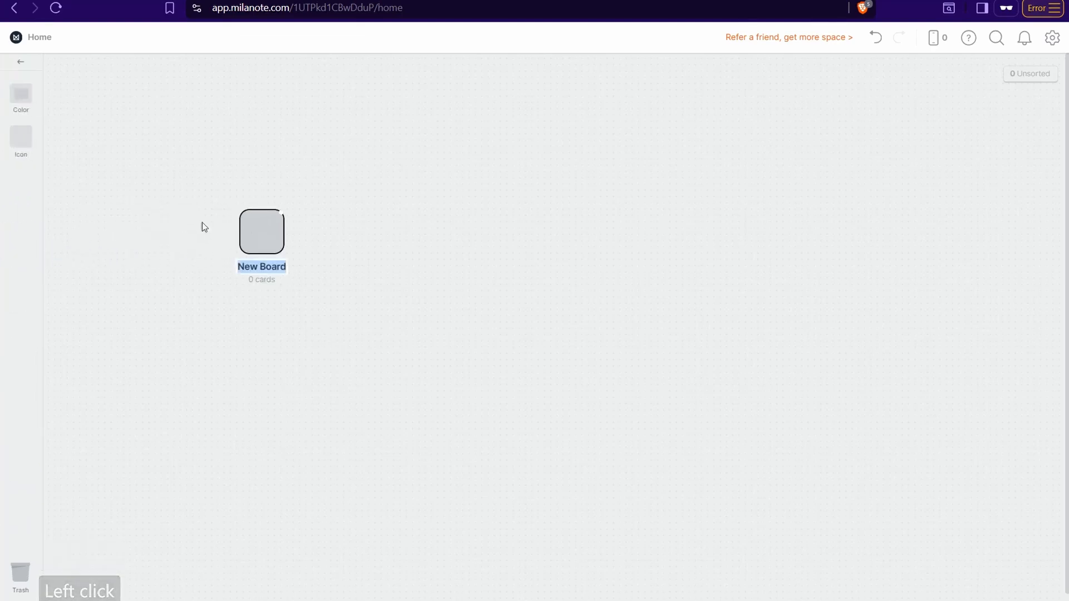
triple_click(259, 269)
type("remocarousel")
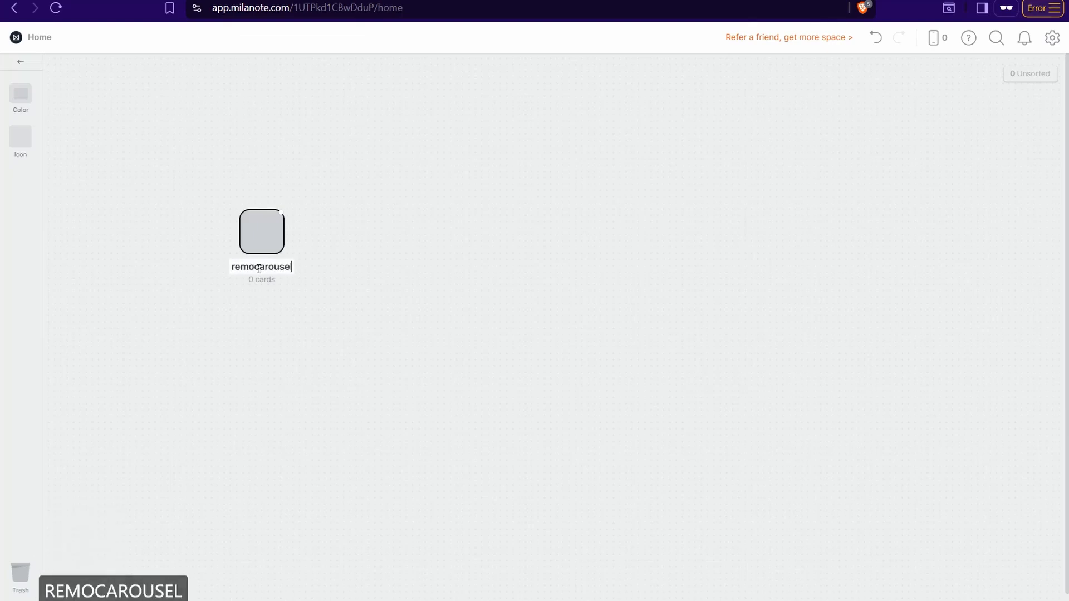
key("Return")
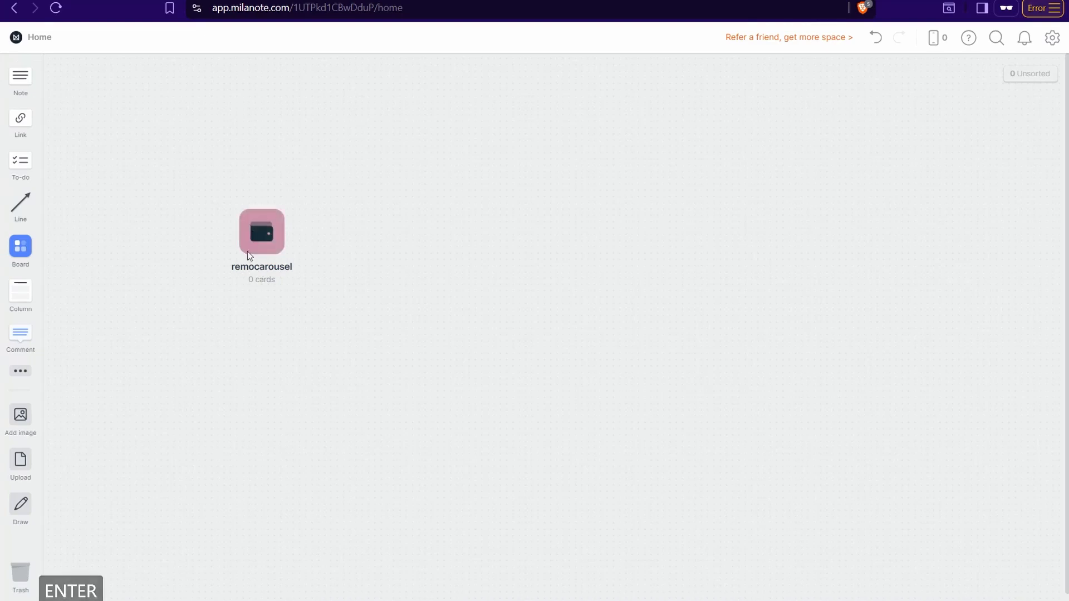
Open the remocarousel board and dismiss the template chooser, leaving the board empty
left_click(266, 235)
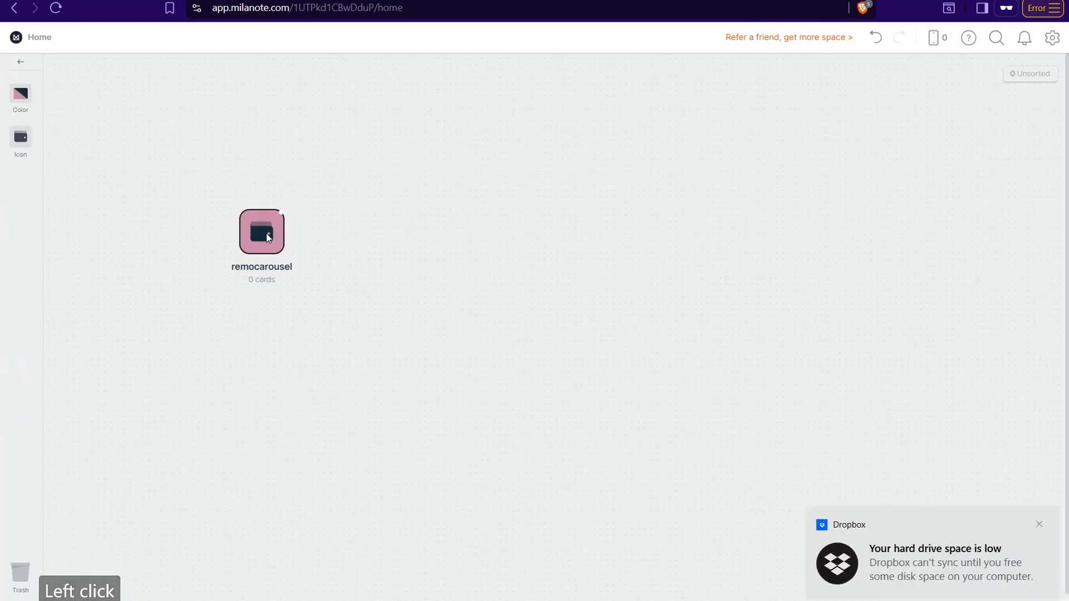
double_click(265, 235)
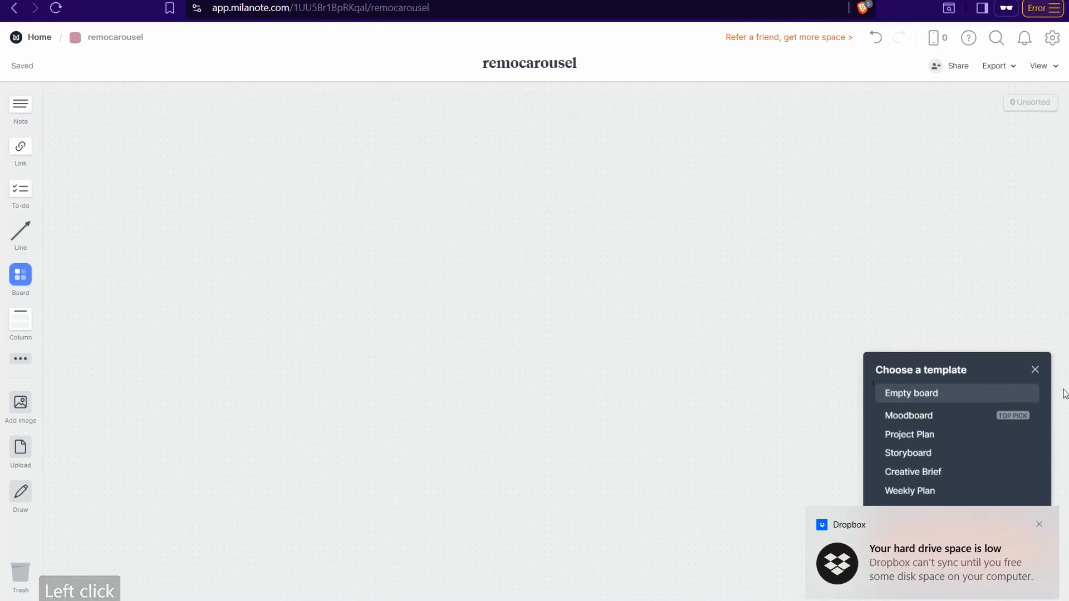
left_click(1034, 370)
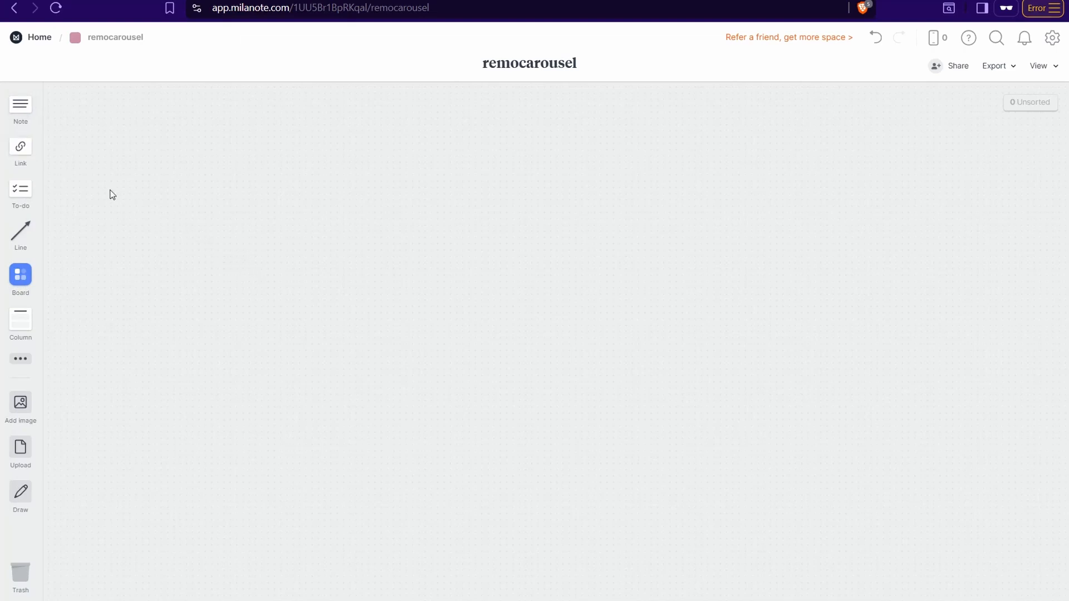
Place an empty note card on the right half of the remocarousel board
left_click(23, 113)
left_click(24, 112)
left_click_drag(143, 128, 768, 248)
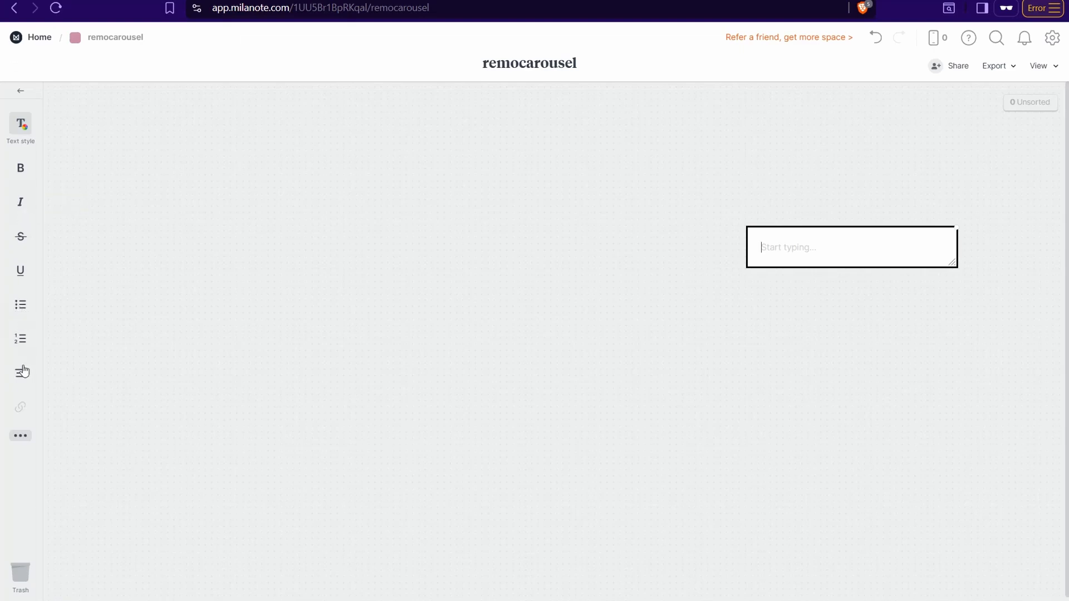
left_click(23, 94)
left_click(21, 96)
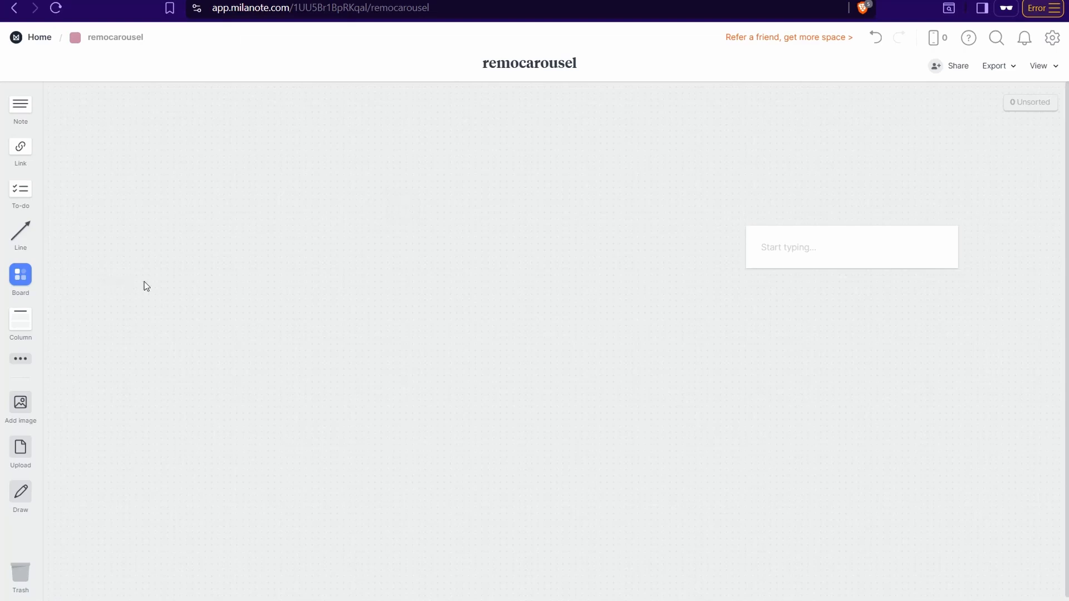
left_click_drag(18, 156, 264, 195)
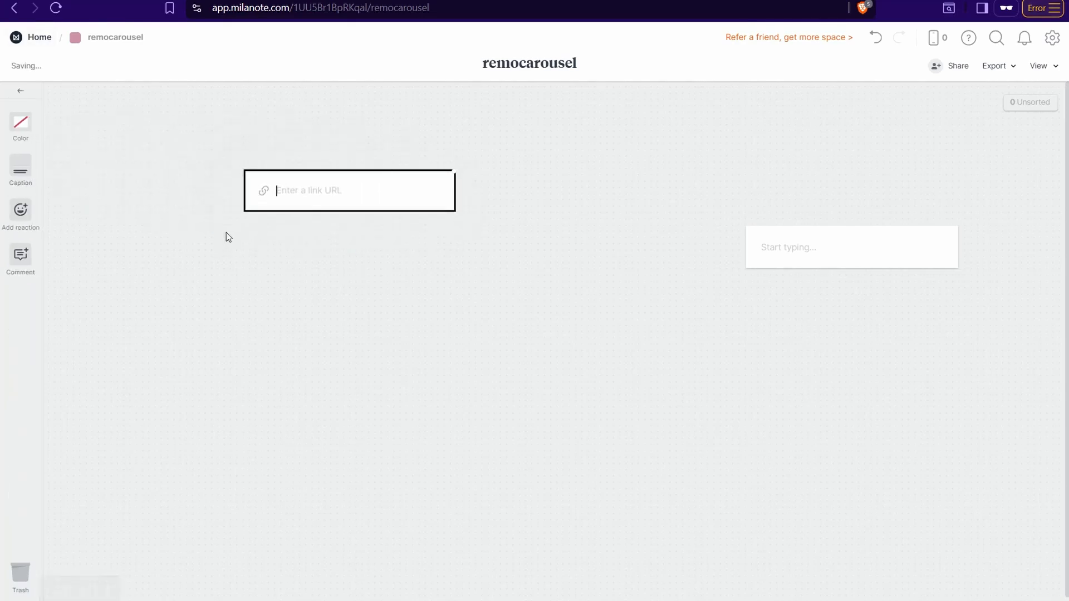
right_click(292, 192)
left_click(324, 362)
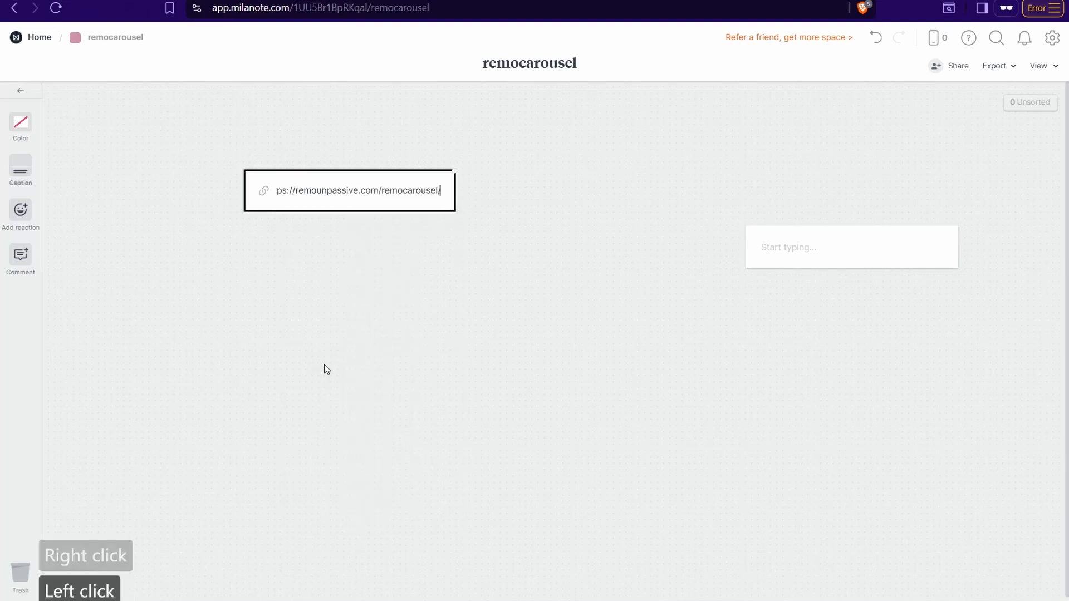
key("Return")
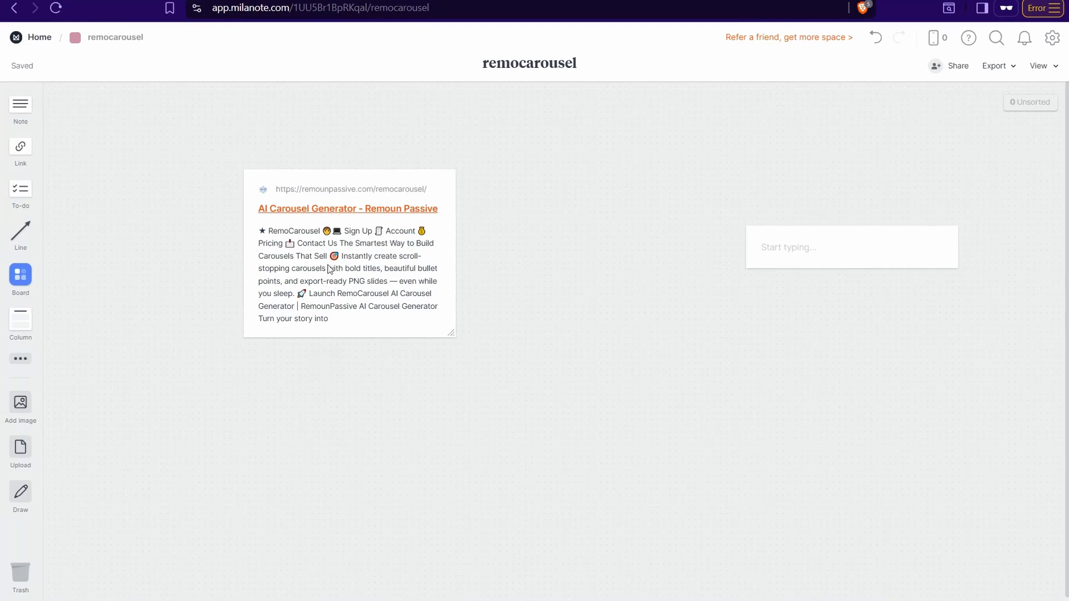
left_click_drag(449, 197, 410, 147)
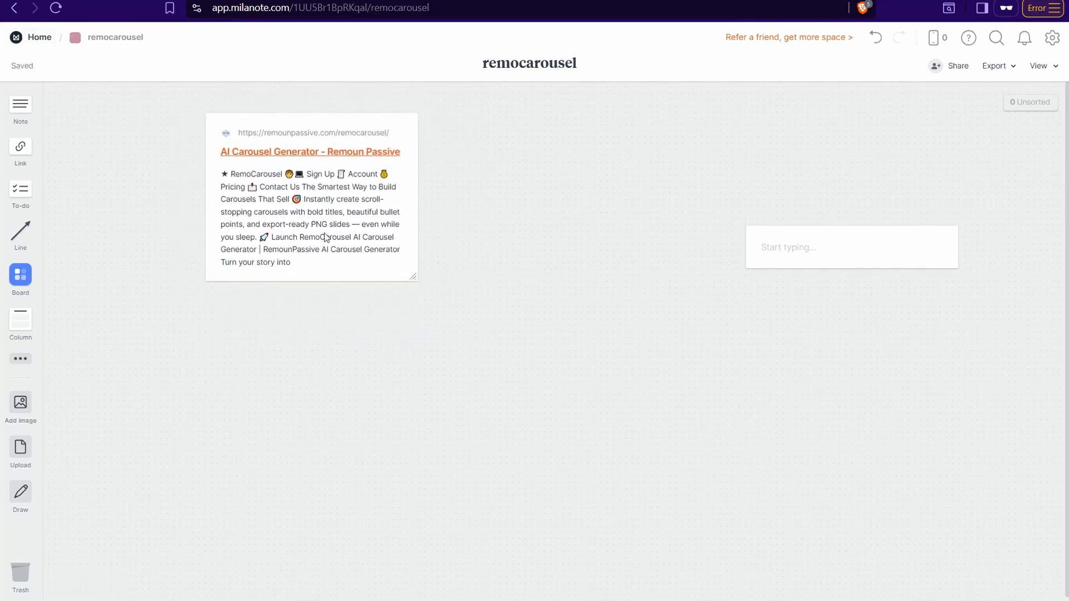
left_click_drag(409, 201, 490, 199)
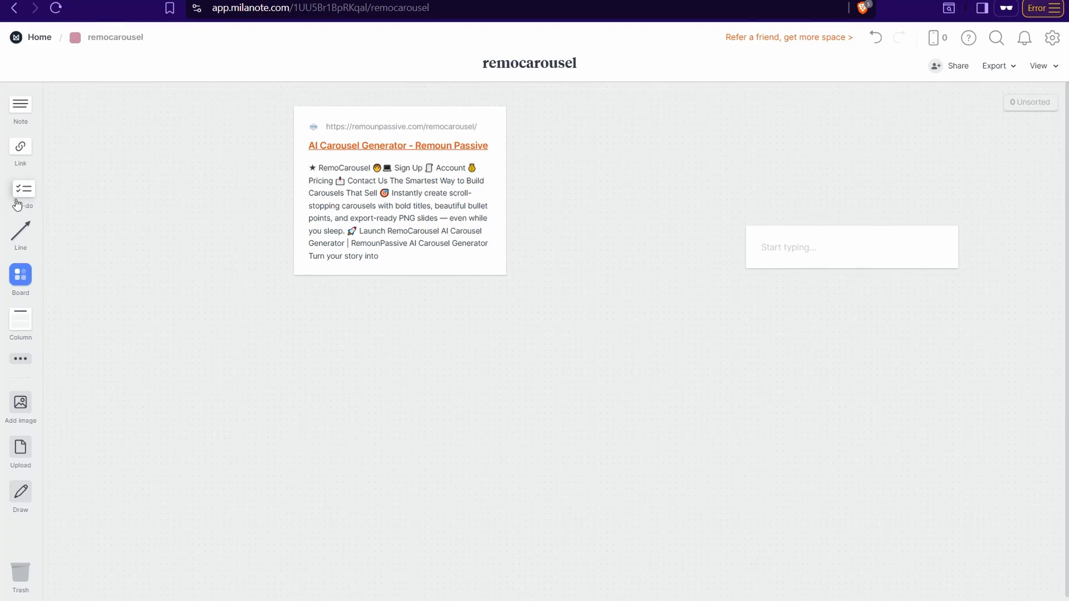
Add a to-do card beside the link card with the task "Sign up for free"
left_click_drag(20, 196, 581, 148)
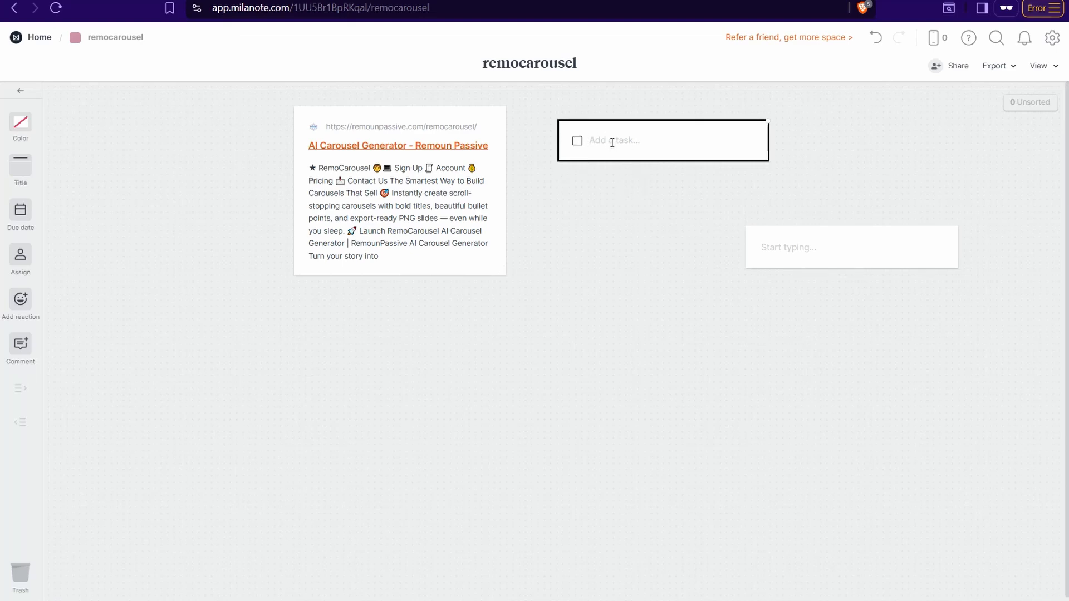
type("Sign ")
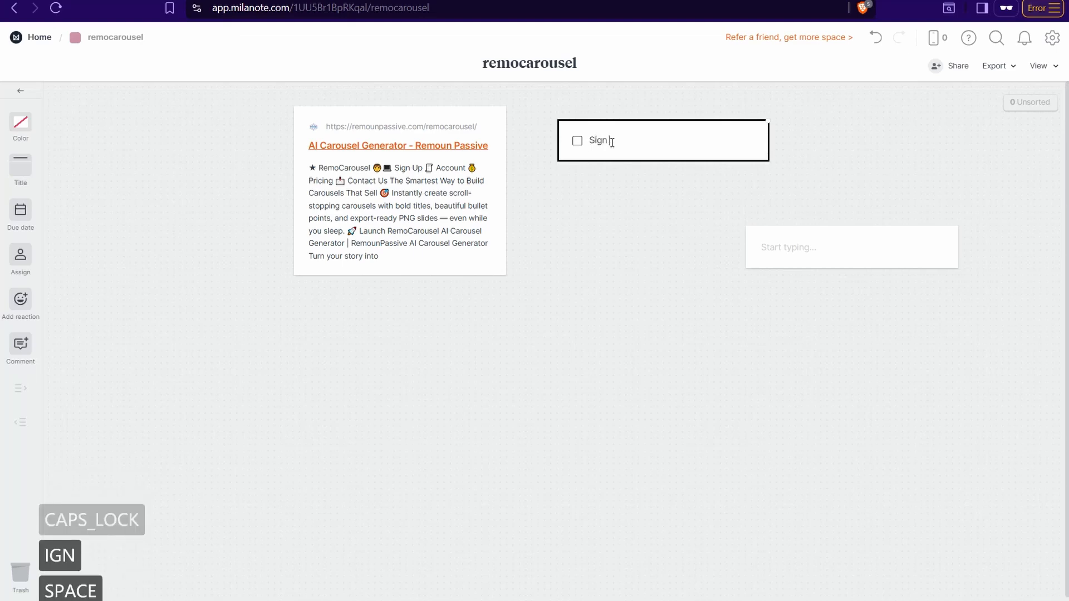
type("up for free")
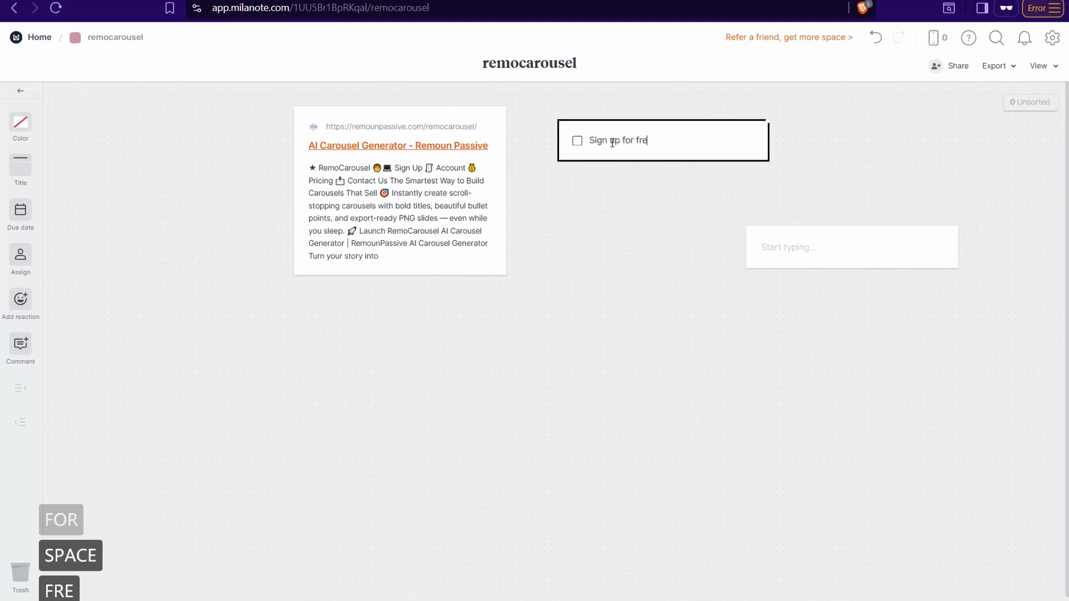
left_click(622, 203)
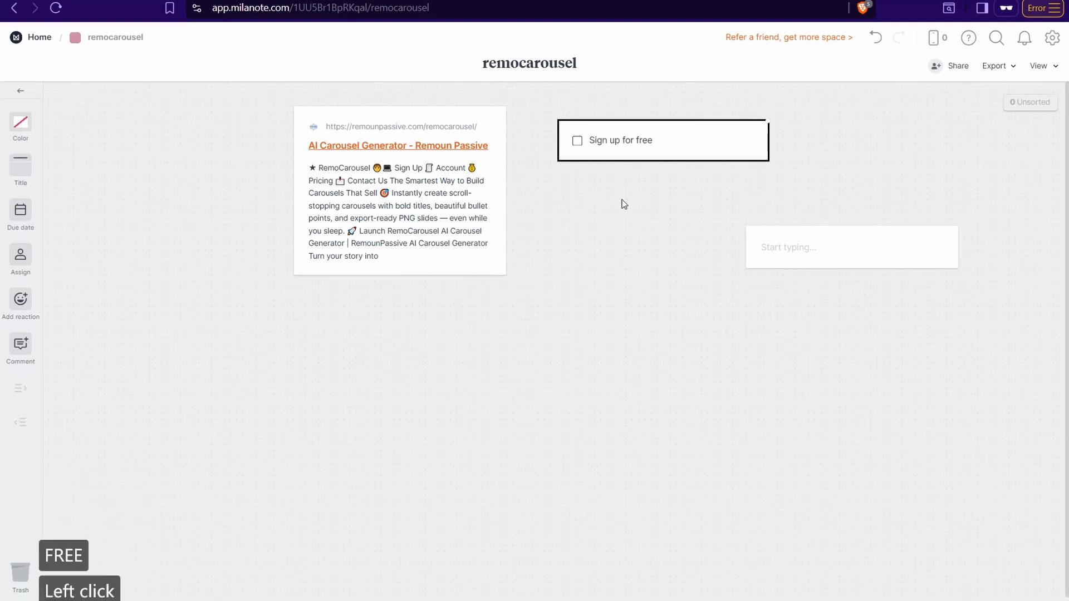
Duplicate the "Sign up for free" to-do card and place the copy directly beneath the original
right_click(684, 146)
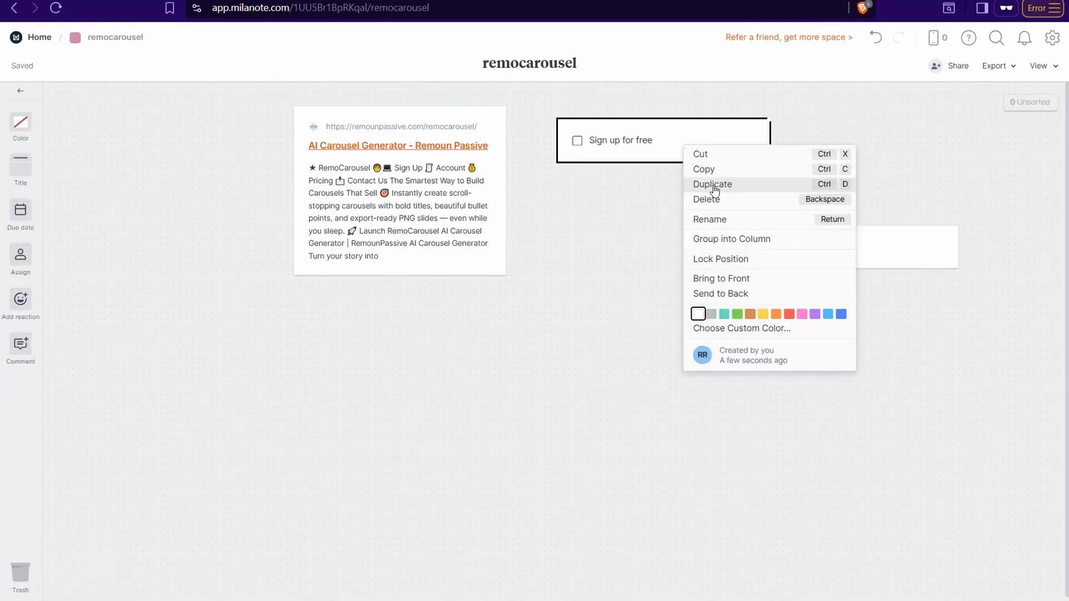
left_click(714, 184)
left_click_drag(657, 162, 638, 194)
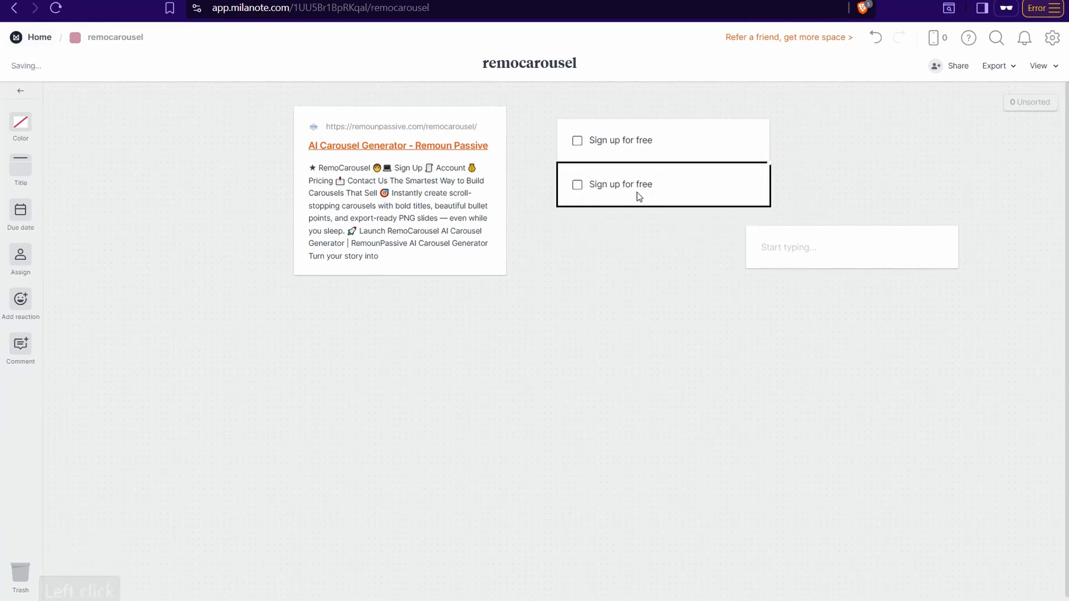
Replace the duplicated to-do card's task text with "insert your topic"
triple_click(620, 184)
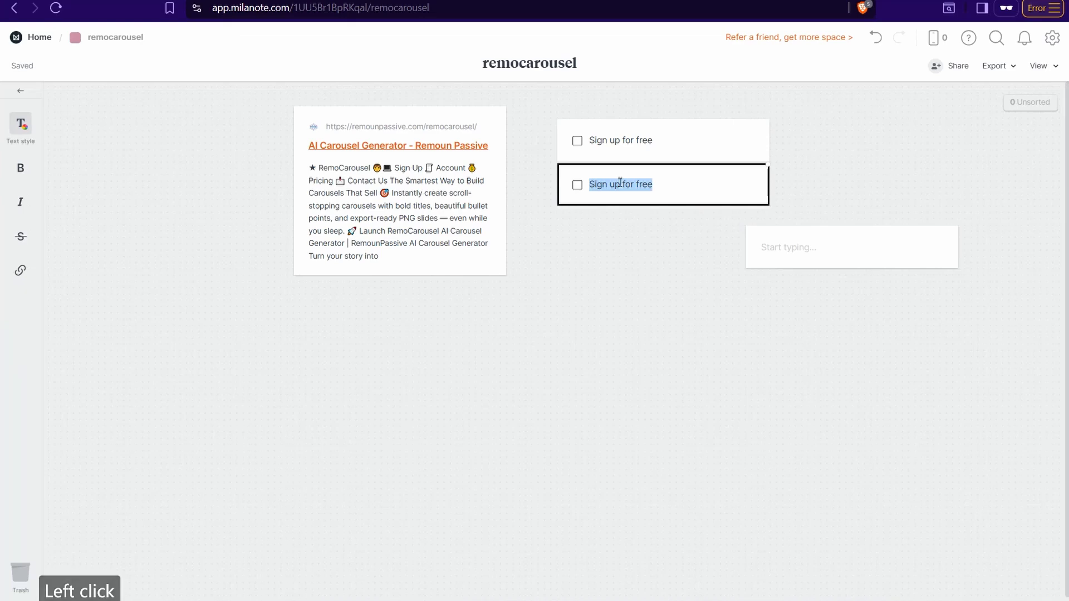
type("insert")
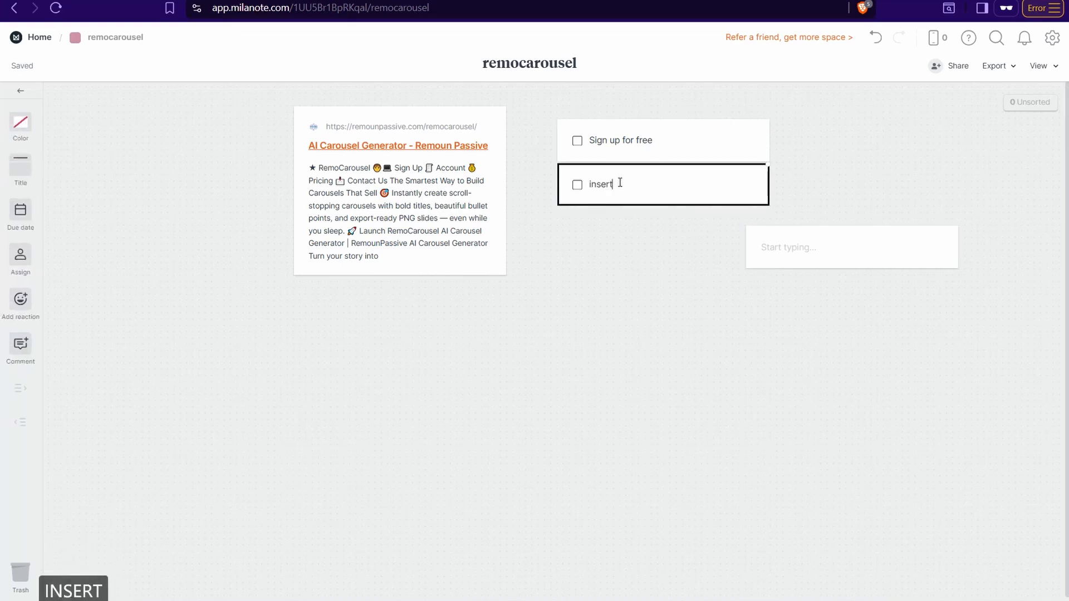
type(" yourvtopi")
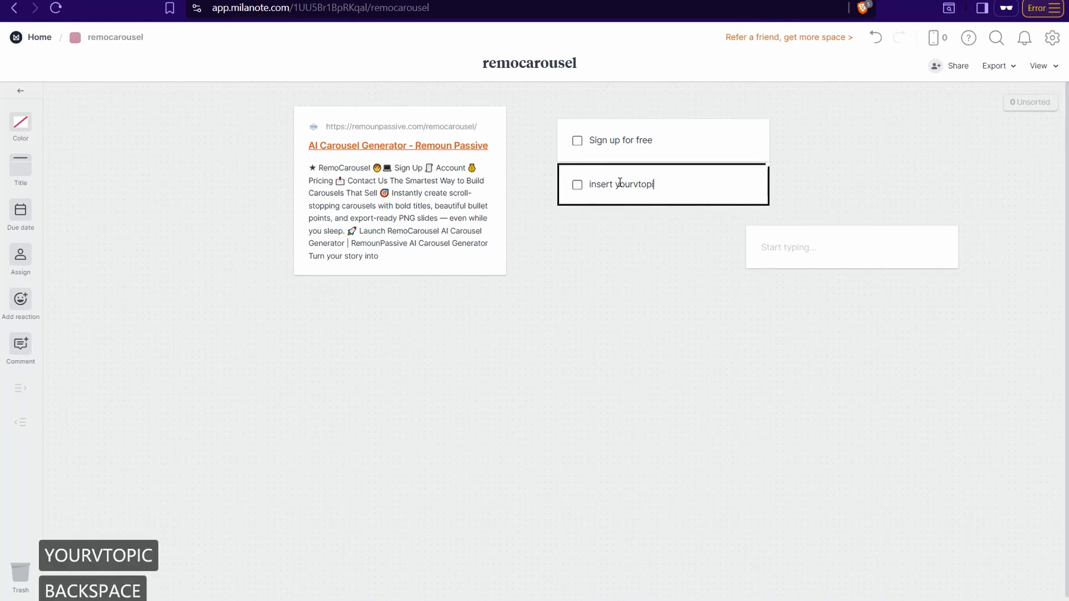
key("BackSpace")
key("BackSpace")
key("BackSpace")
key("BackSpace")
key("BackSpace")
type("to")
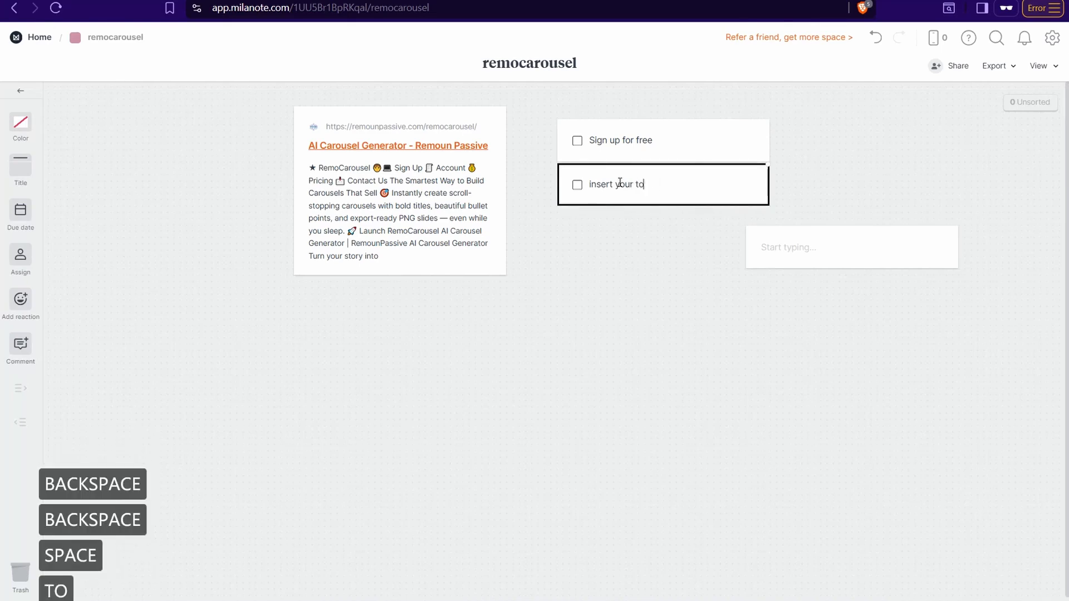
type("pic")
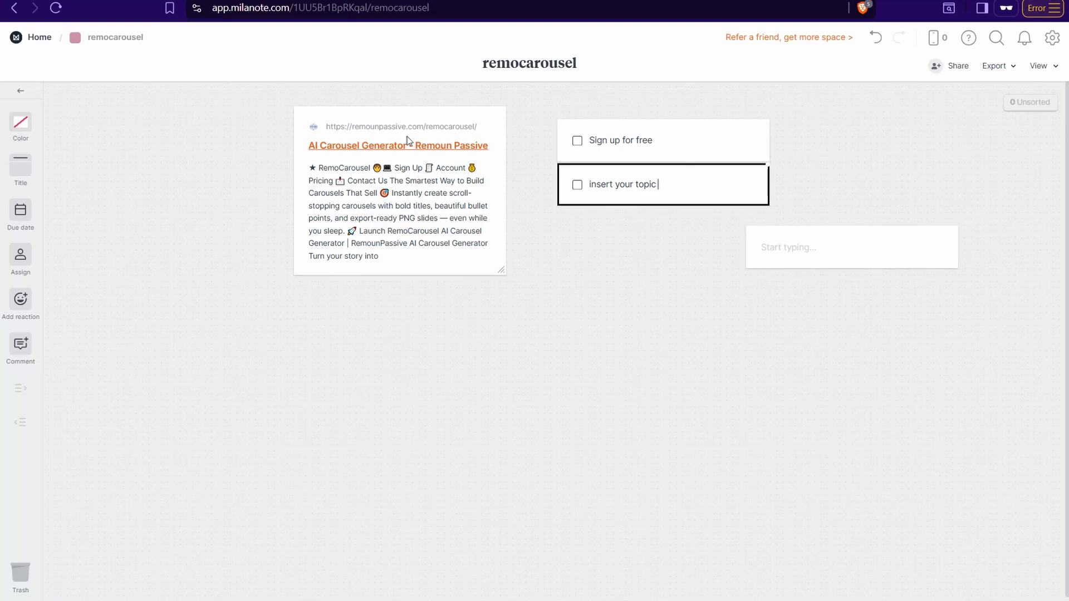
Move the empty note to the far right of the board and shift both to-do cards down together
left_click(822, 254)
left_click(824, 255)
left_click_drag(823, 254, 883, 210)
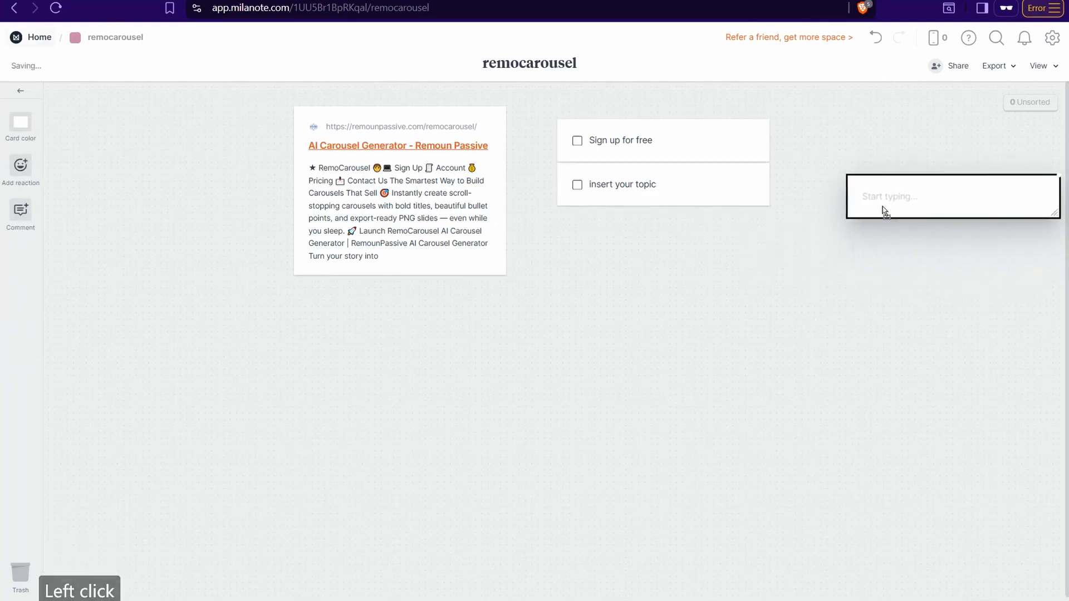
left_click(676, 228)
left_click_drag(610, 266, 664, 270)
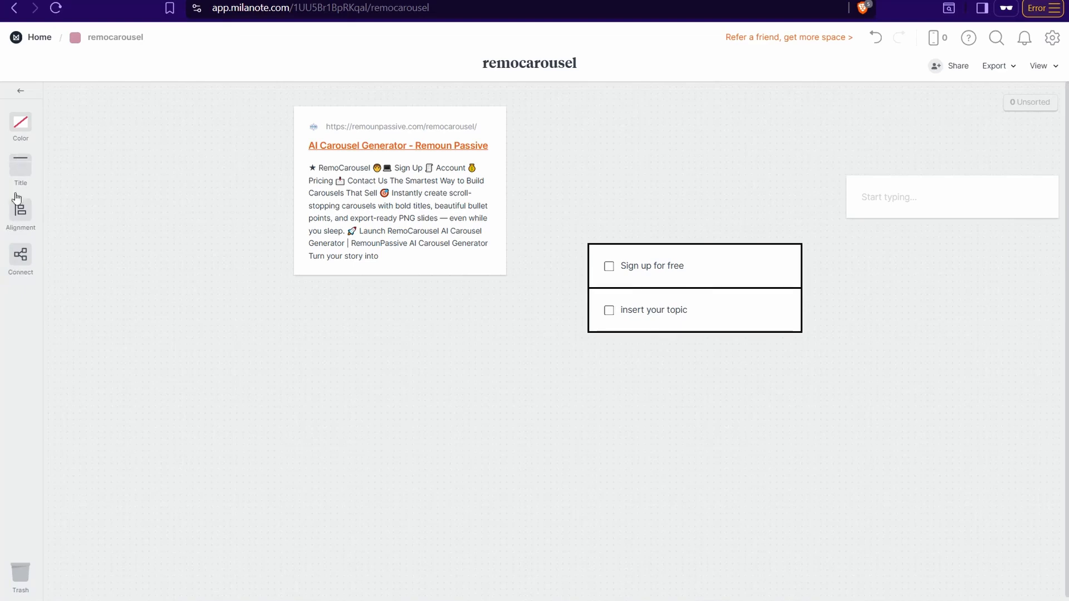
left_click(21, 98)
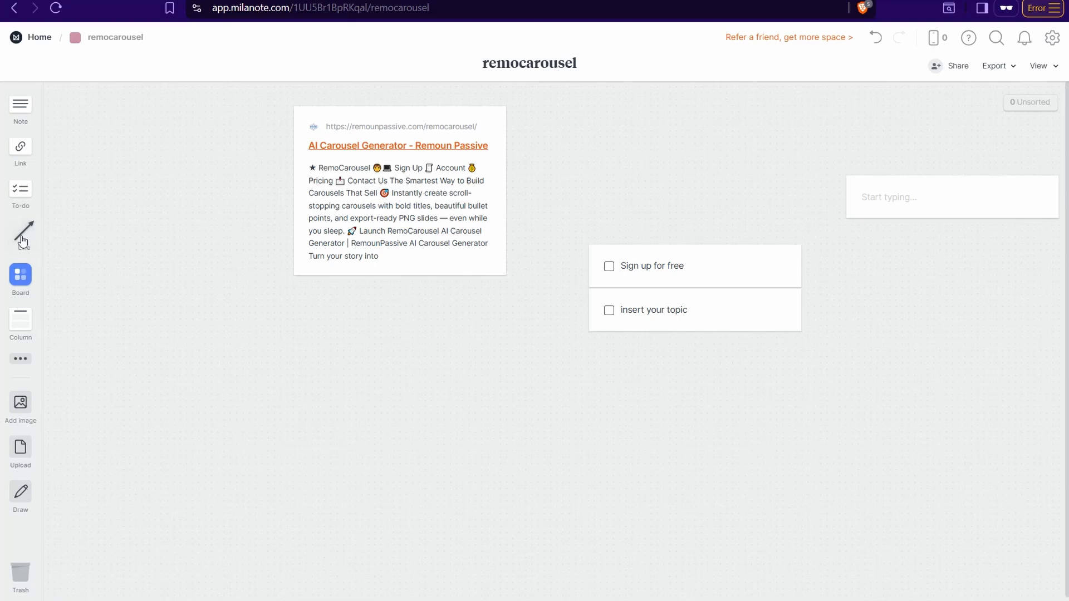
Add an arrow line running from the link card to the "Sign up for free" to-do card
left_click_drag(22, 241, 579, 148)
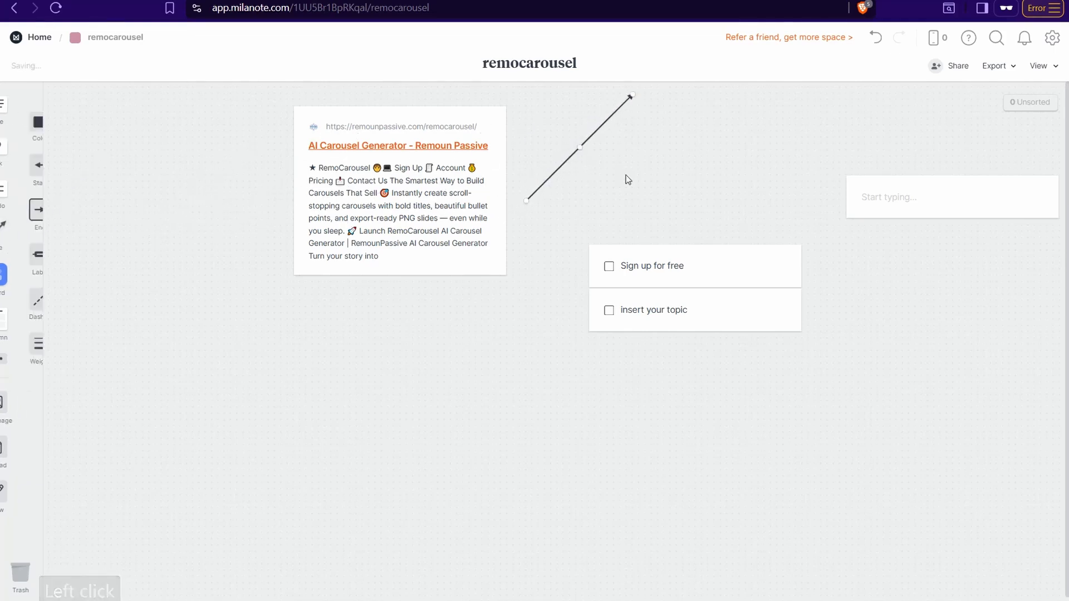
left_click_drag(633, 96, 670, 210)
left_click_drag(523, 201, 510, 149)
left_click_drag(670, 213, 582, 259)
Move the empty note above the to-do cards and enter "steps to use remocarousel" in it
left_click(873, 210)
left_click_drag(873, 210, 608, 205)
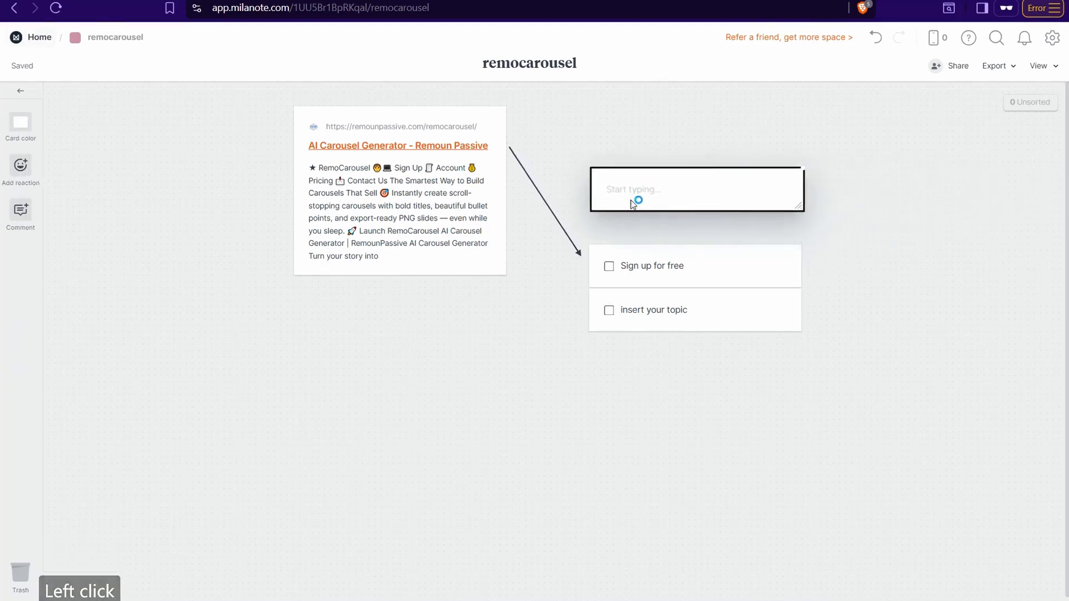
left_click(633, 199)
type("step")
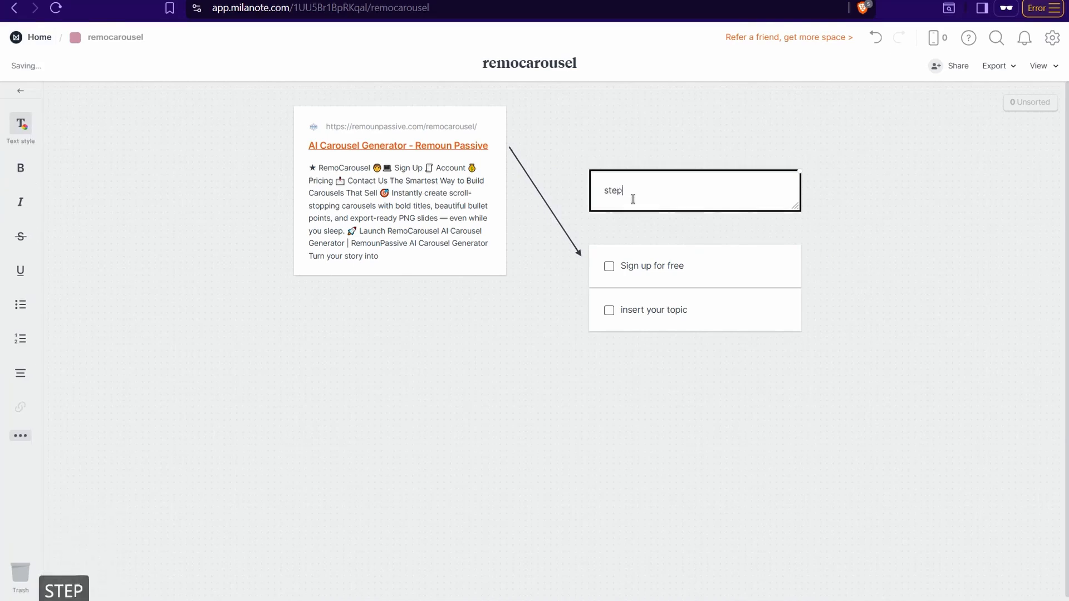
type("s to use ")
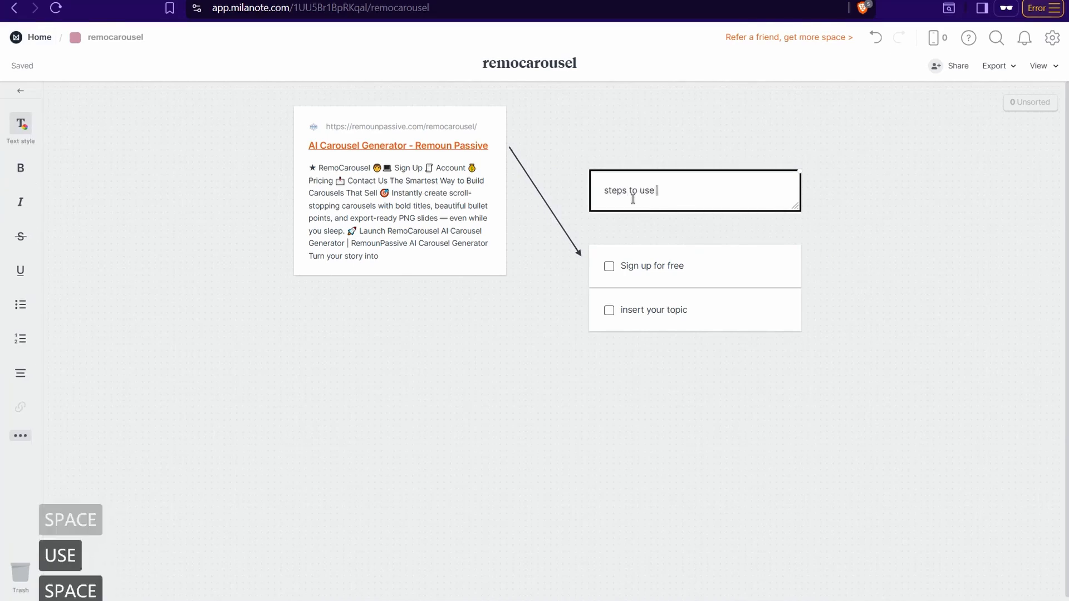
type("remocarousel")
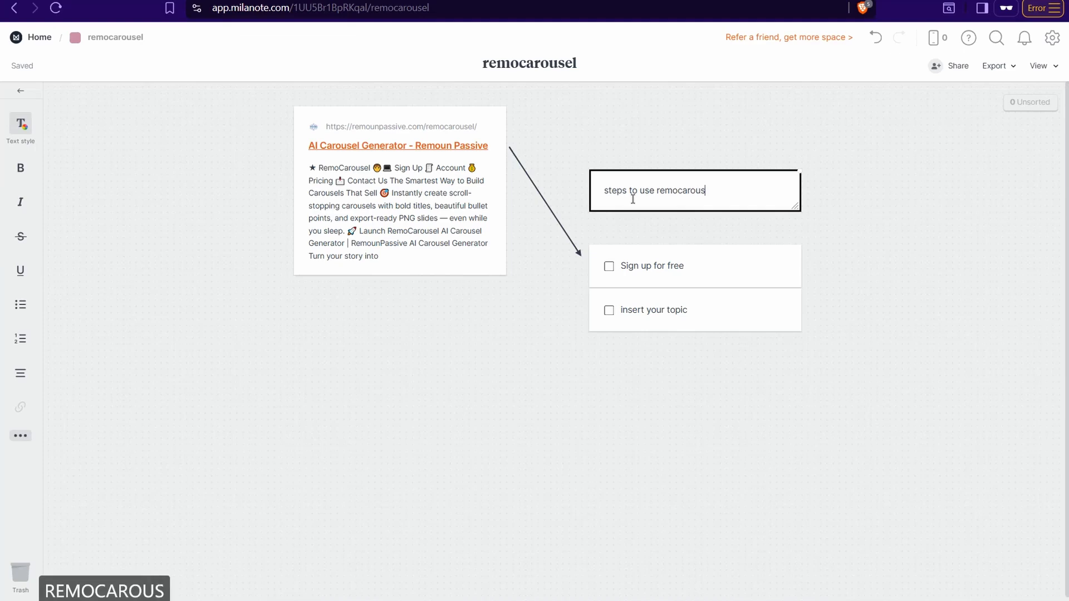
Reroute the arrow so it connects the link card to the "steps to use remocarousel" note
left_click(569, 230)
left_click_drag(570, 229, 597, 260)
left_click_drag(593, 244, 823, 252)
left_click_drag(875, 281, 556, 180)
left_click(862, 239)
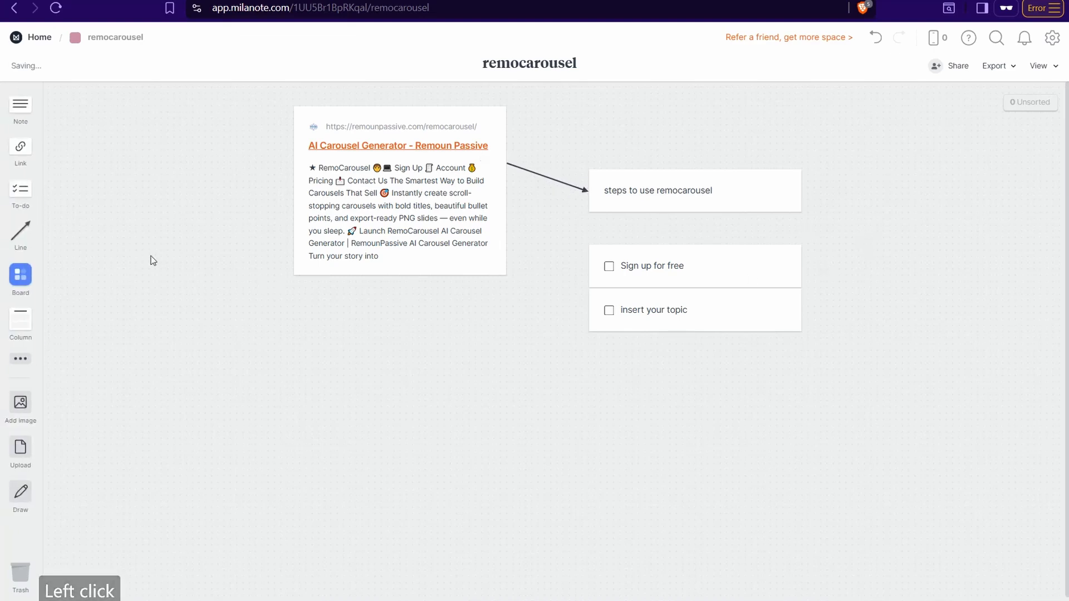
left_click(545, 176)
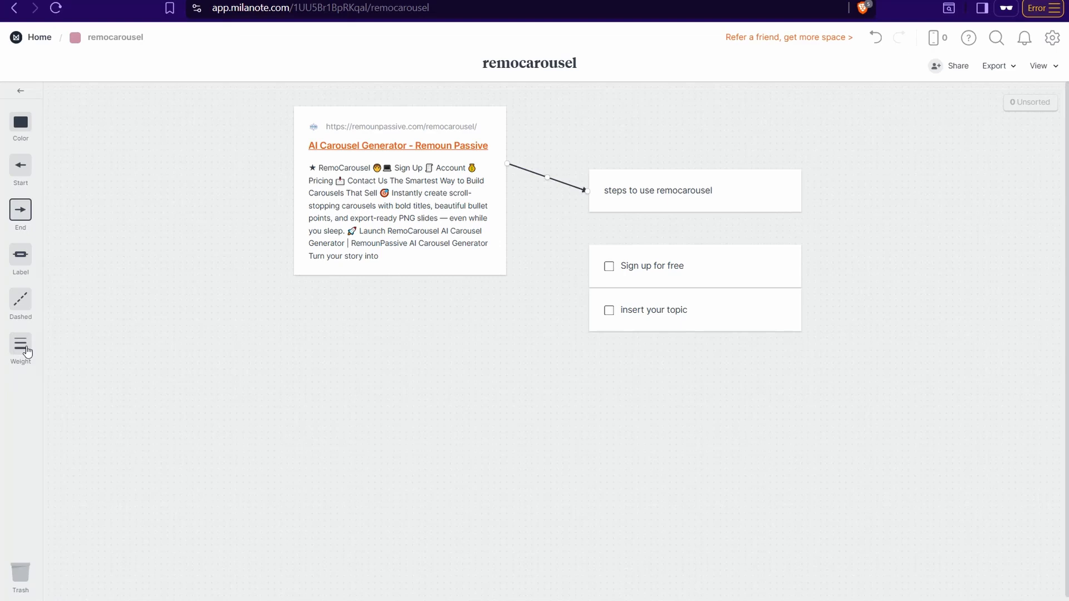
left_click(20, 94)
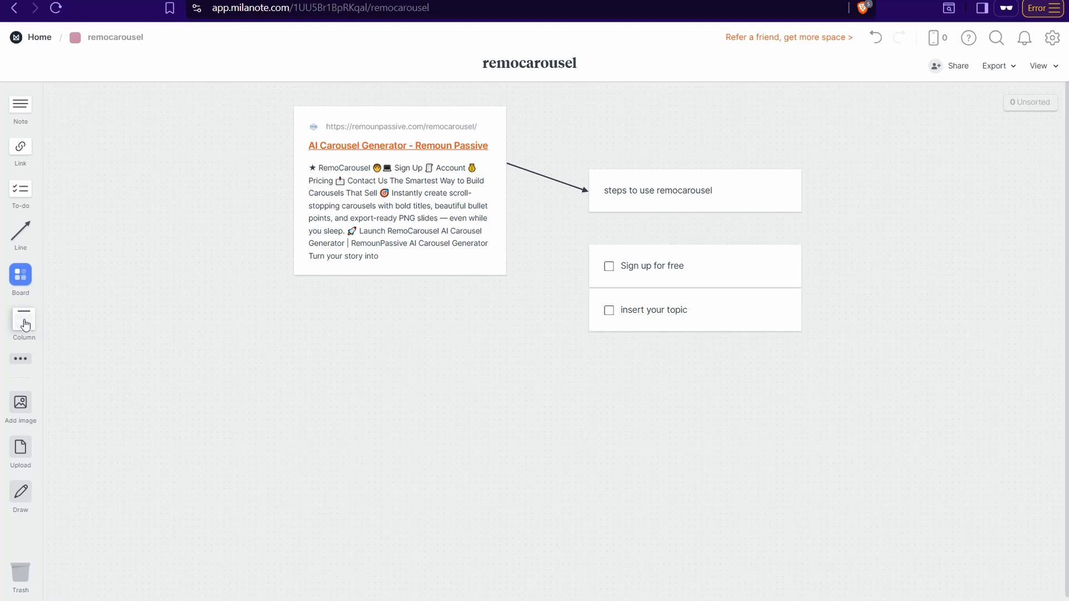
Add a column below the link and to-do cards and title it "features"
left_click_drag(22, 332, 457, 421)
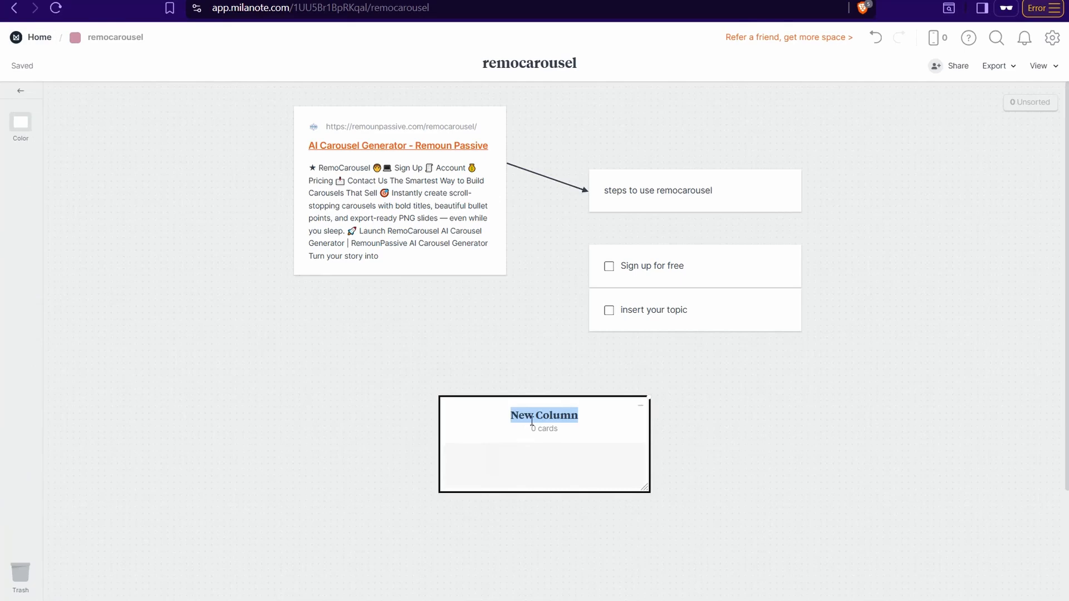
type("featy")
key("BackSpace")
type("ures")
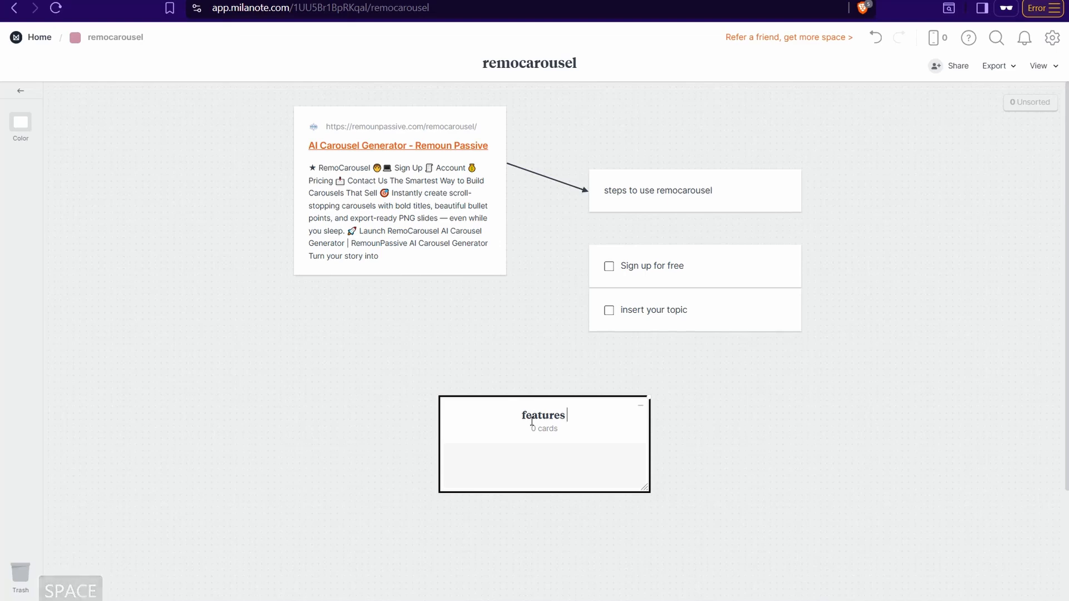
Add a card inside the features column with the text "Upload your custom fonts"
double_click(566, 444)
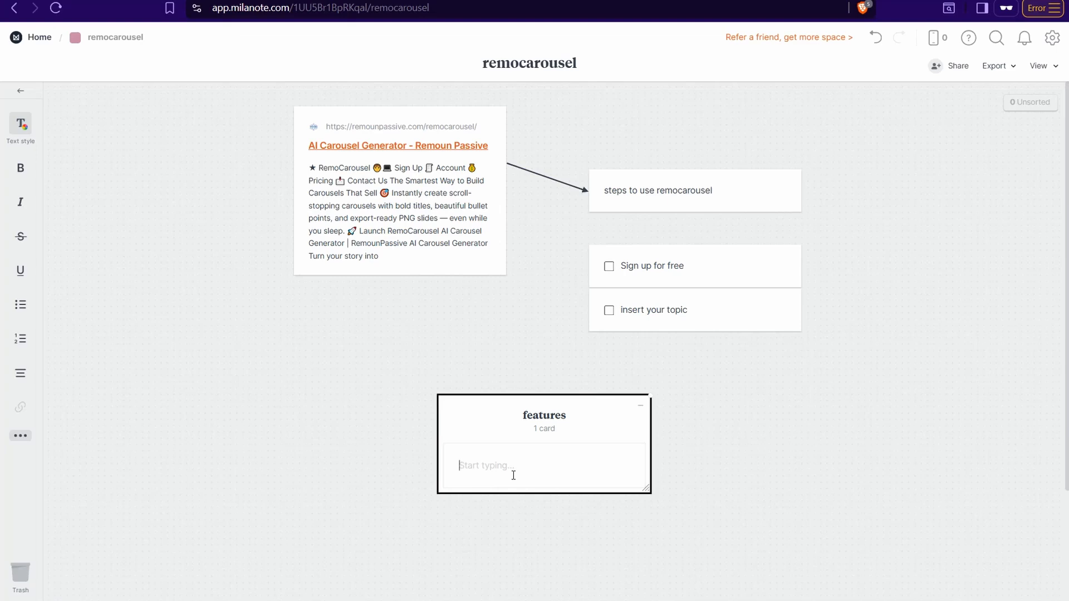
key("Caps_Lock")
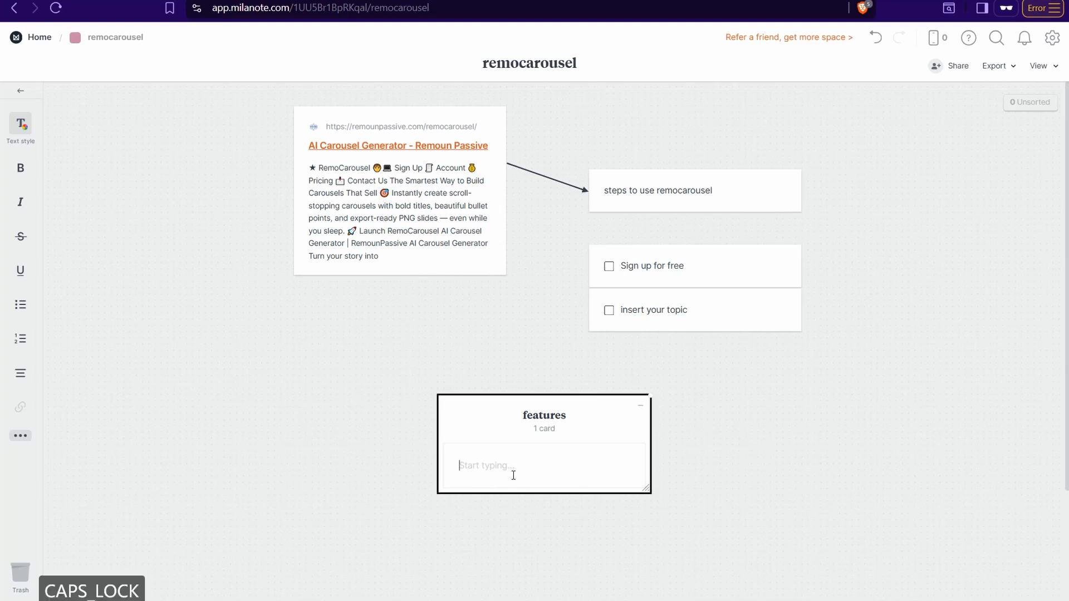
type("U")
key("Caps_Lock")
type("ploa")
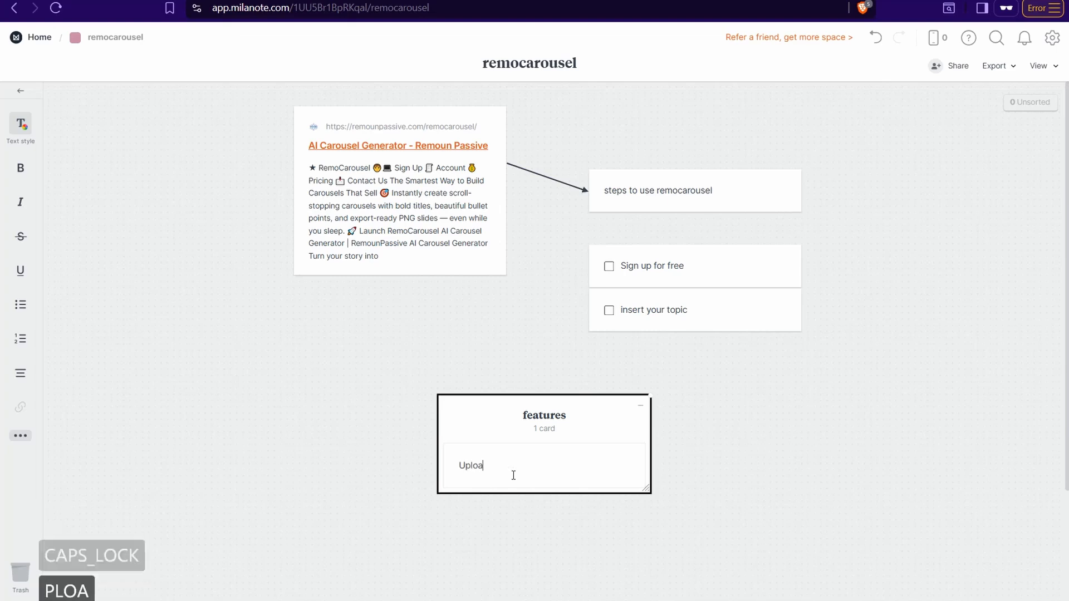
type("d your cu")
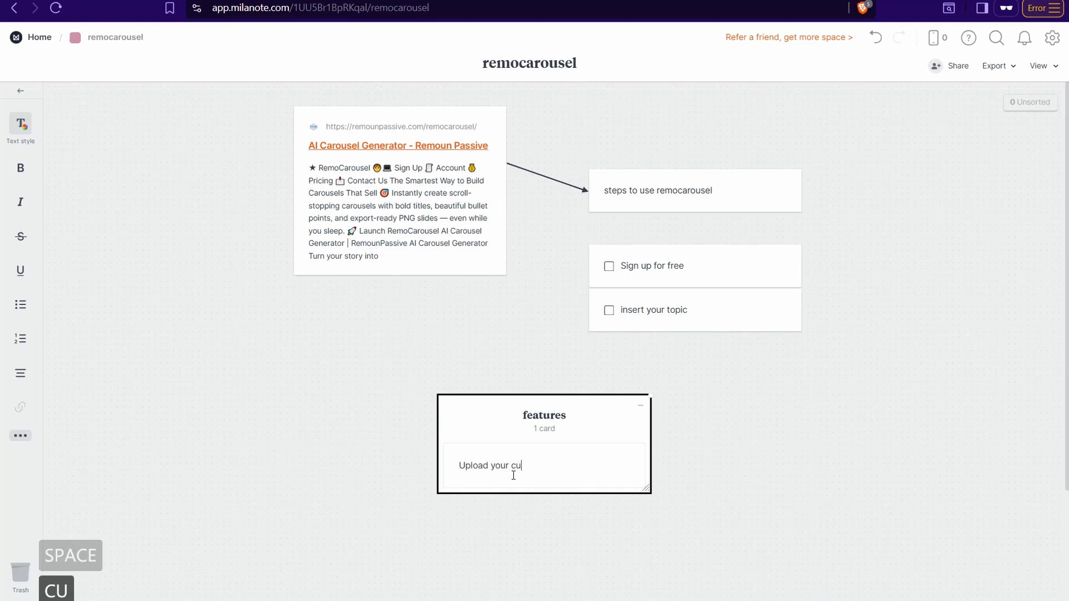
type("stom fonts")
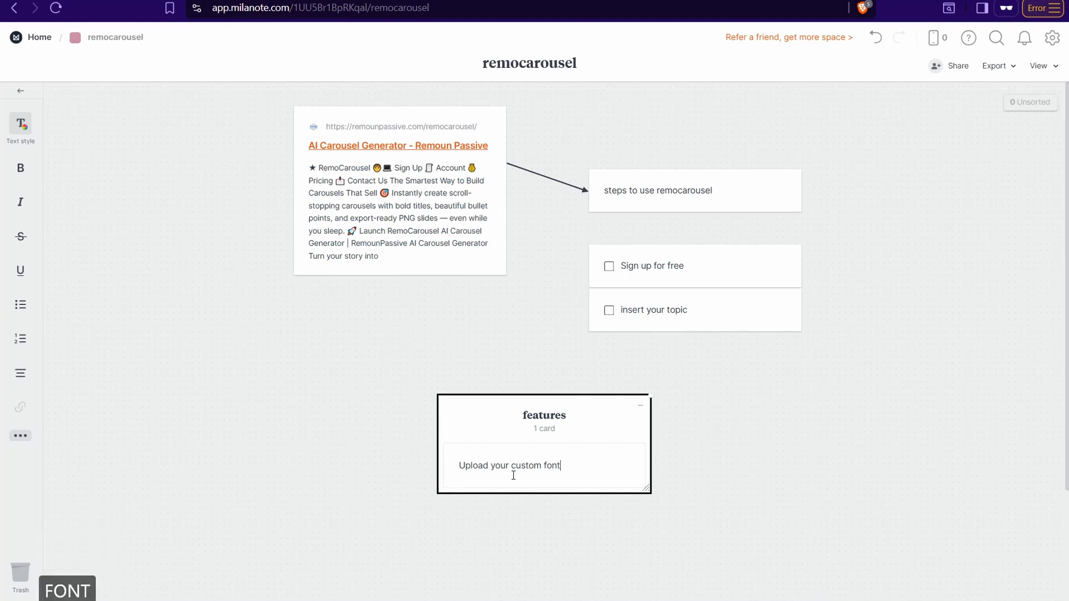
left_click(589, 508)
Add a second card above the fonts card in the features column reading "upload your logo"
double_click(609, 472)
double_click(608, 470)
double_click(596, 434)
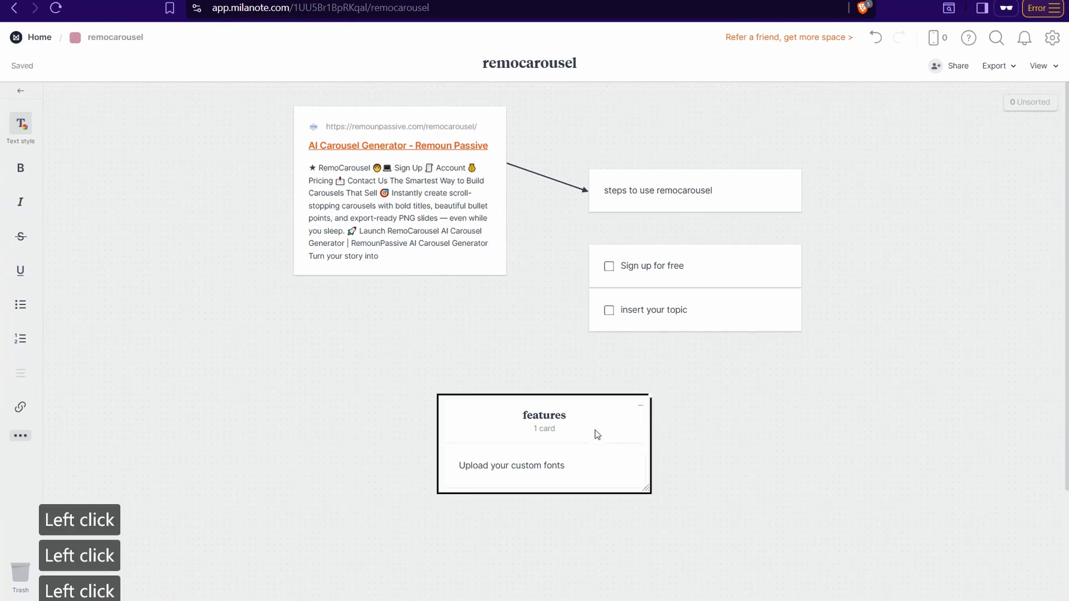
type("upload your logo")
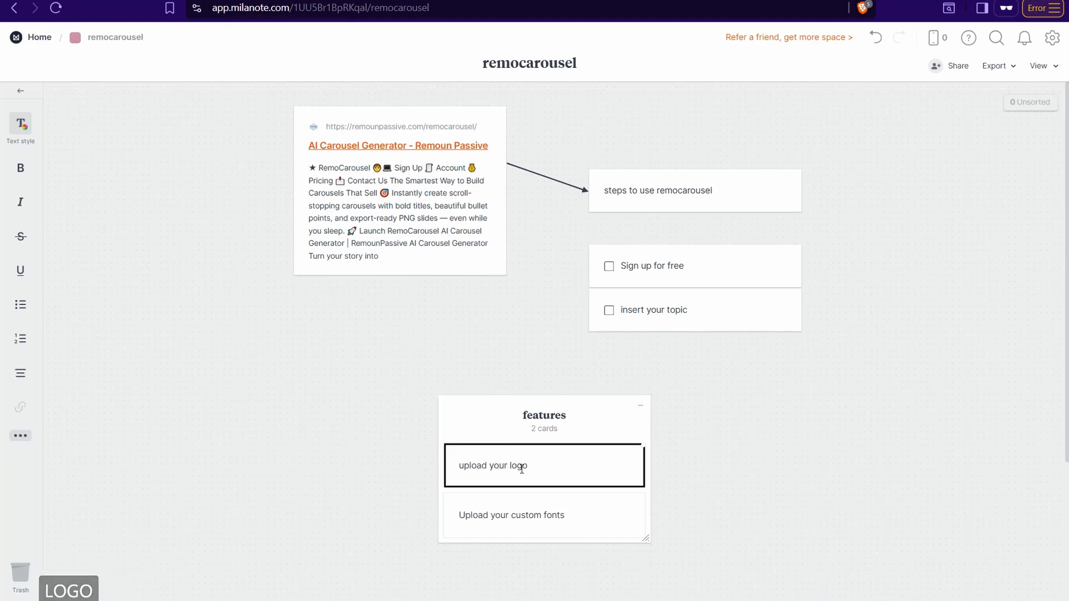
left_click(706, 449)
left_click_drag(571, 449, 564, 456)
left_click(783, 417)
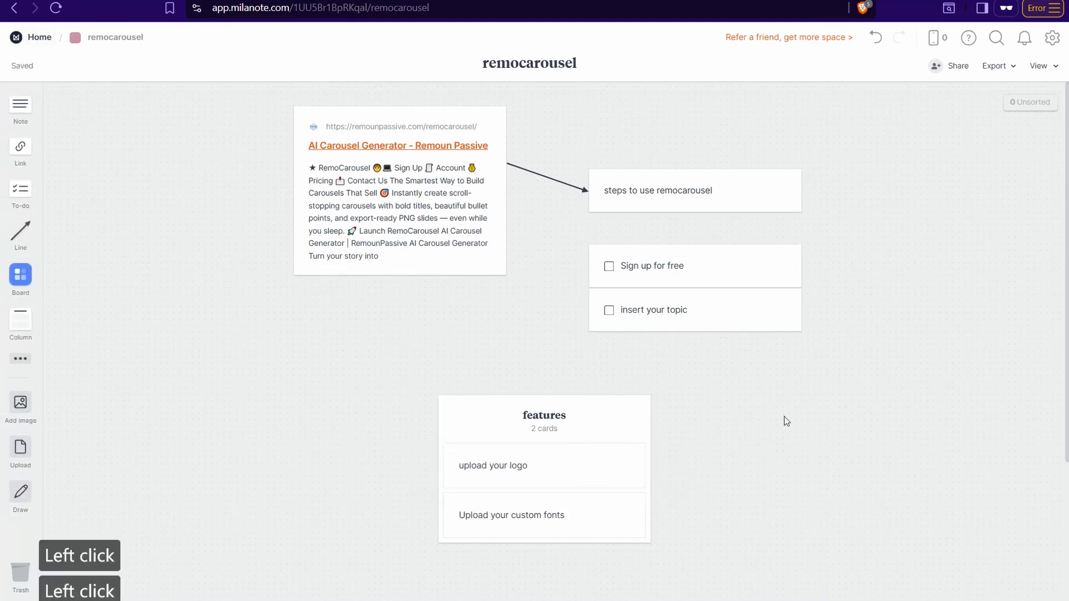
Connect the underside of the link card to the features column with an arrow line
left_click_drag(20, 231, 397, 342)
left_click_drag(350, 393, 506, 390)
left_click_drag(400, 191, 438, 340)
left_click_drag(515, 345, 440, 346)
left_click_drag(273, 422, 476, 394)
left_click(279, 339)
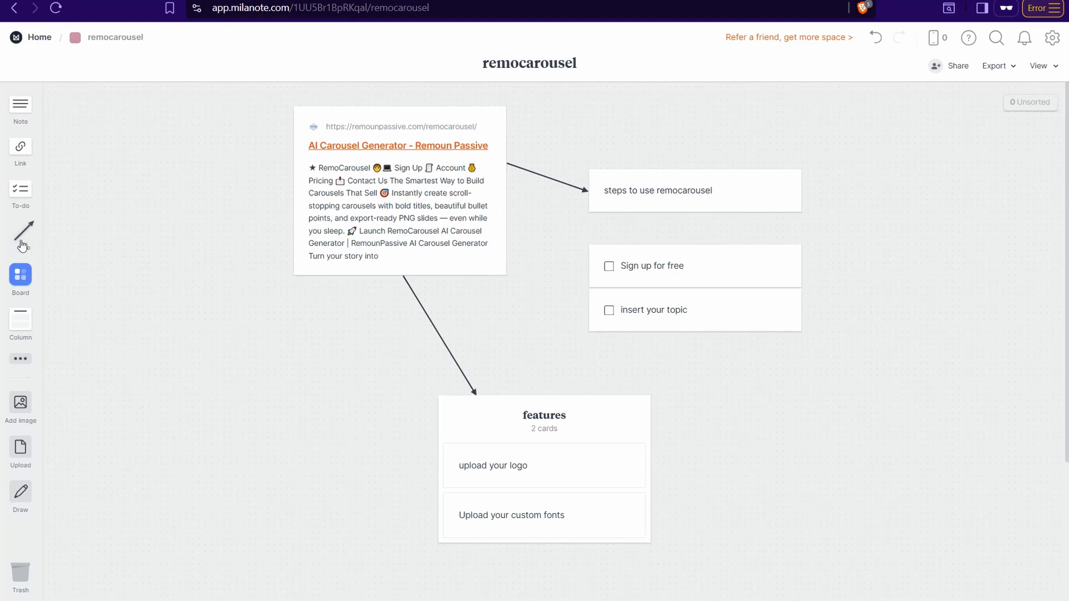
Add a sketch card beside the features column and open it for drawing
left_click(21, 362)
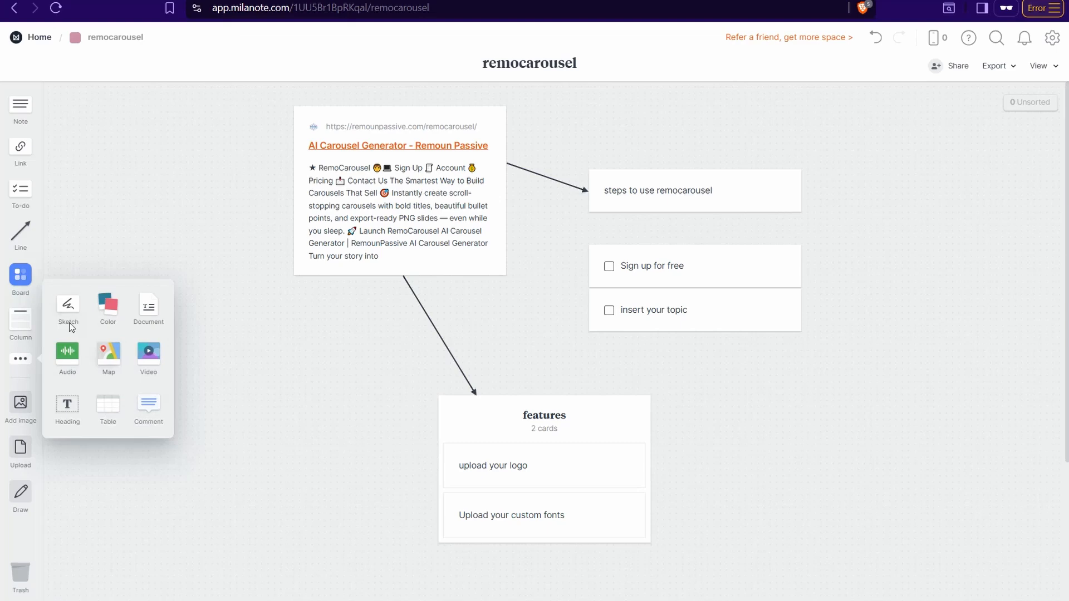
mouse_move(70, 313)
left_mouse_down()
mouse_move(112, 227)
mouse_move(76, 174)
mouse_move(172, 501)
mouse_move(240, 534)
left_mouse_up()
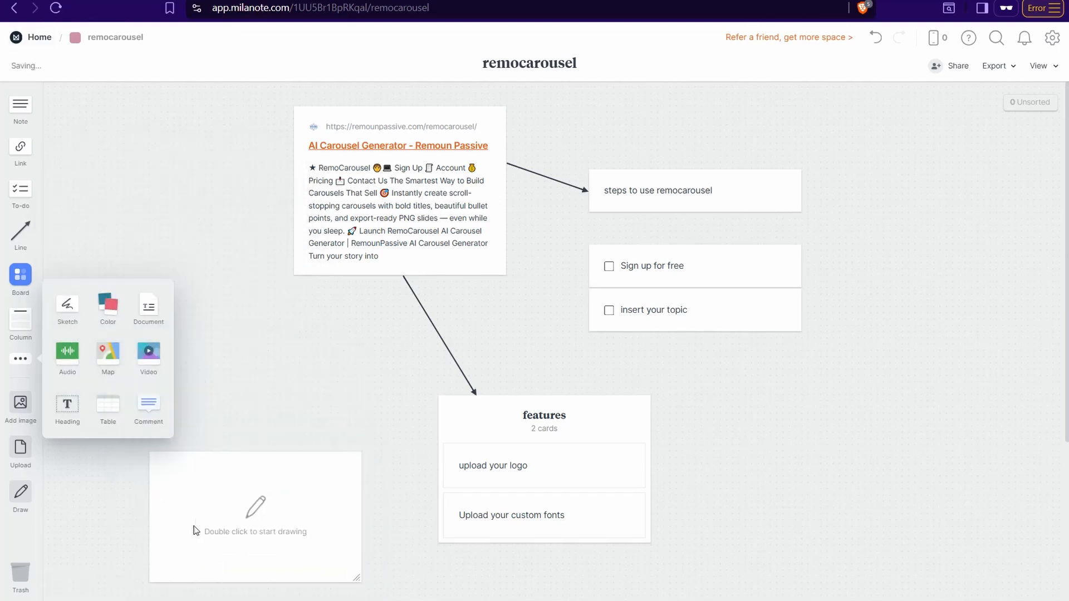
left_click(228, 529)
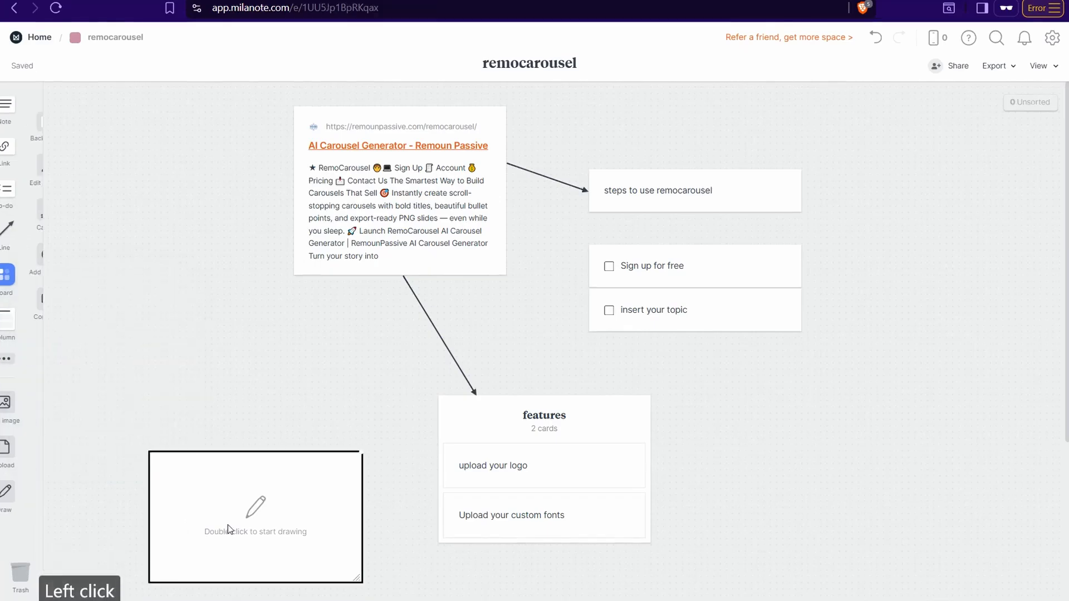
double_click(240, 532)
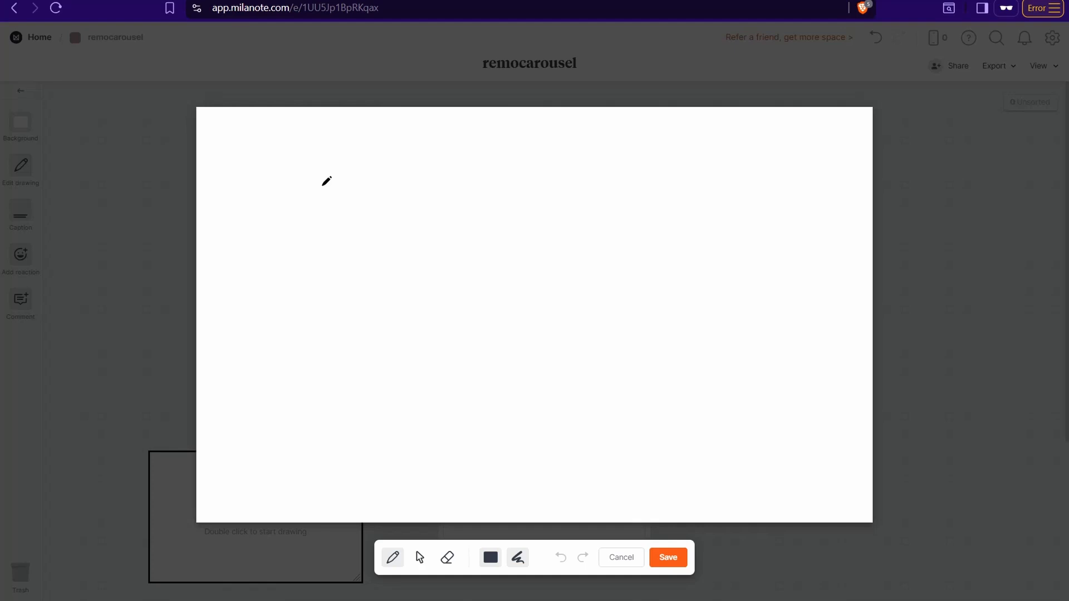
Sketch three oval-headed stick figures and a curved arrow running from beneath them up to the right
mouse_move(300, 193)
left_mouse_down()
mouse_move(288, 188)
mouse_move(269, 248)
mouse_move(305, 191)
mouse_move(410, 203)
left_mouse_up()
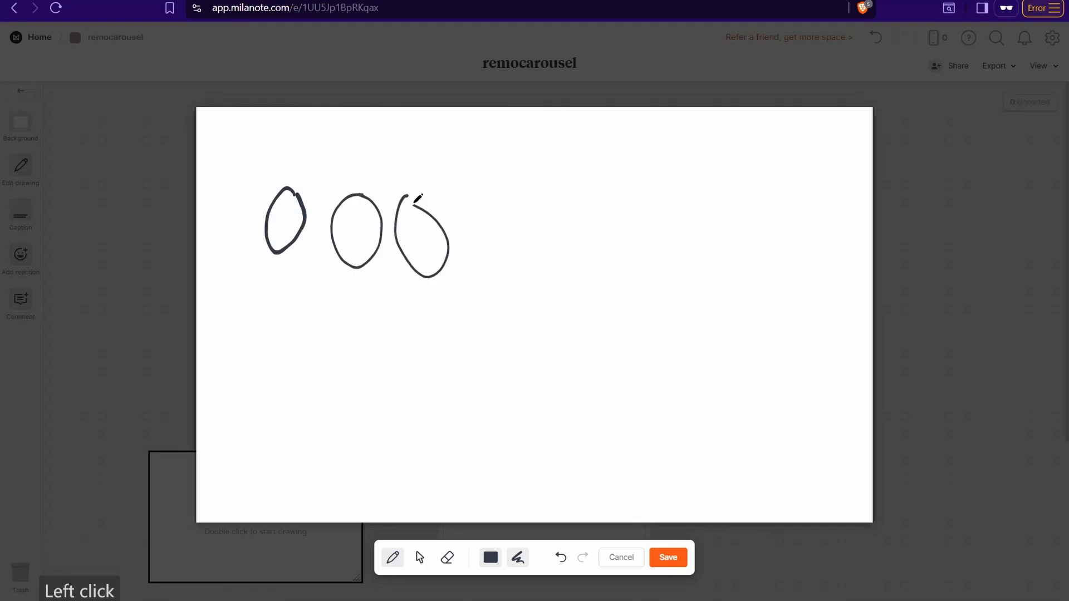
left_click_drag(289, 249, 313, 320)
left_click_drag(352, 252, 377, 327)
left_click_drag(427, 272, 445, 351)
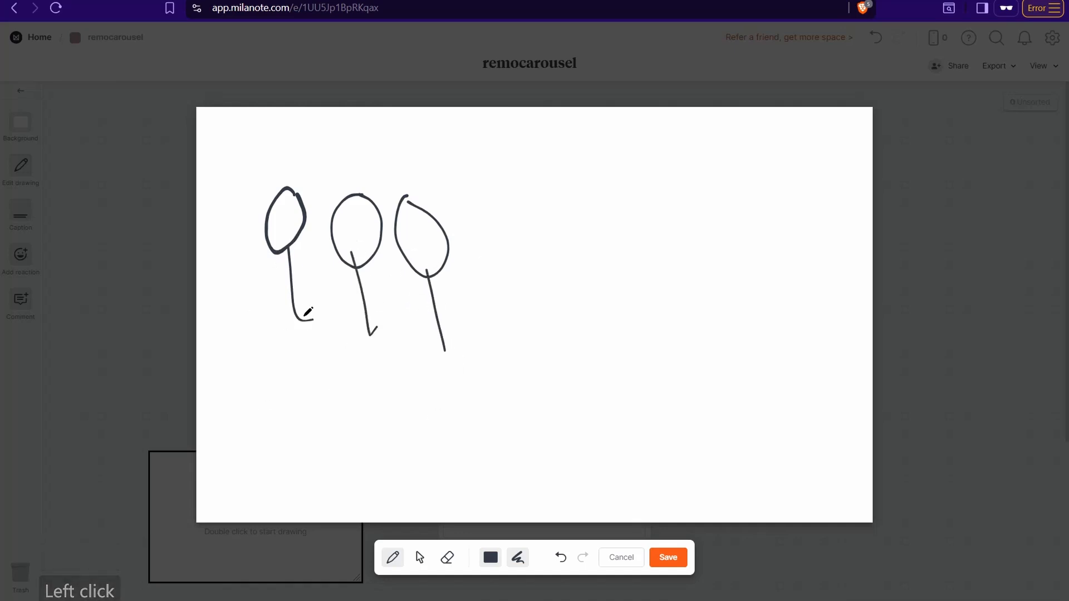
mouse_move(371, 367)
left_mouse_down()
mouse_move(625, 364)
mouse_move(645, 245)
mouse_move(680, 286)
left_mouse_up()
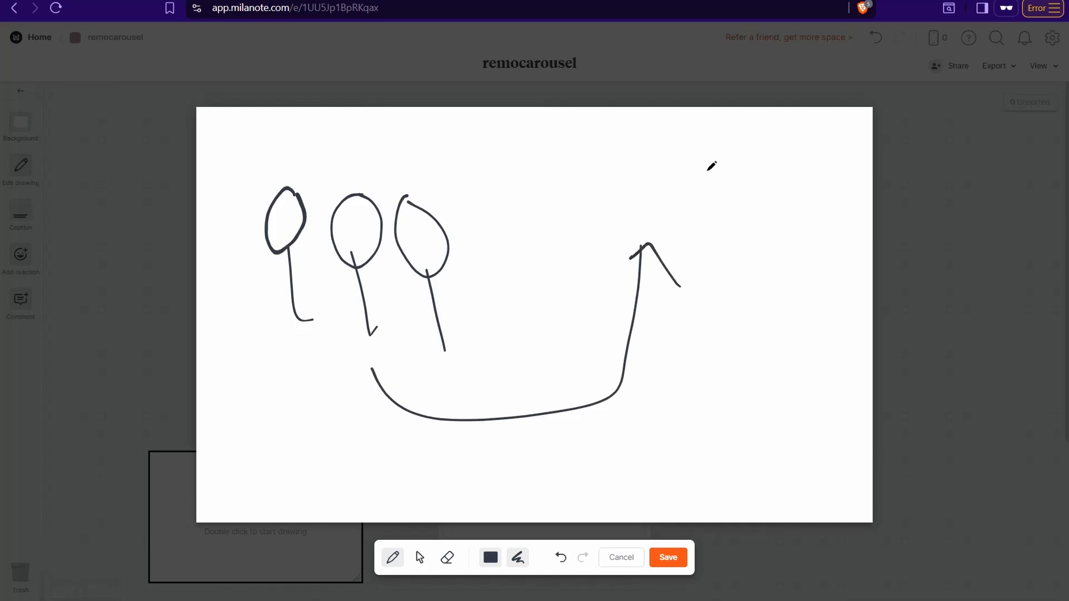
Draw three dollar signs around the arrowhead and a short slanted stroke below them
left_click_drag(709, 158, 797, 315)
mouse_move(757, 178)
left_mouse_down()
mouse_move(716, 202)
mouse_move(786, 264)
mouse_move(757, 299)
left_mouse_up()
left_click_drag(785, 137, 831, 247)
mouse_move(814, 156)
left_mouse_down()
mouse_move(793, 164)
mouse_move(821, 218)
left_mouse_up()
left_click_drag(639, 157, 708, 297)
mouse_move(683, 177)
left_mouse_down()
mouse_move(668, 221)
mouse_move(689, 258)
mouse_move(681, 267)
left_mouse_up()
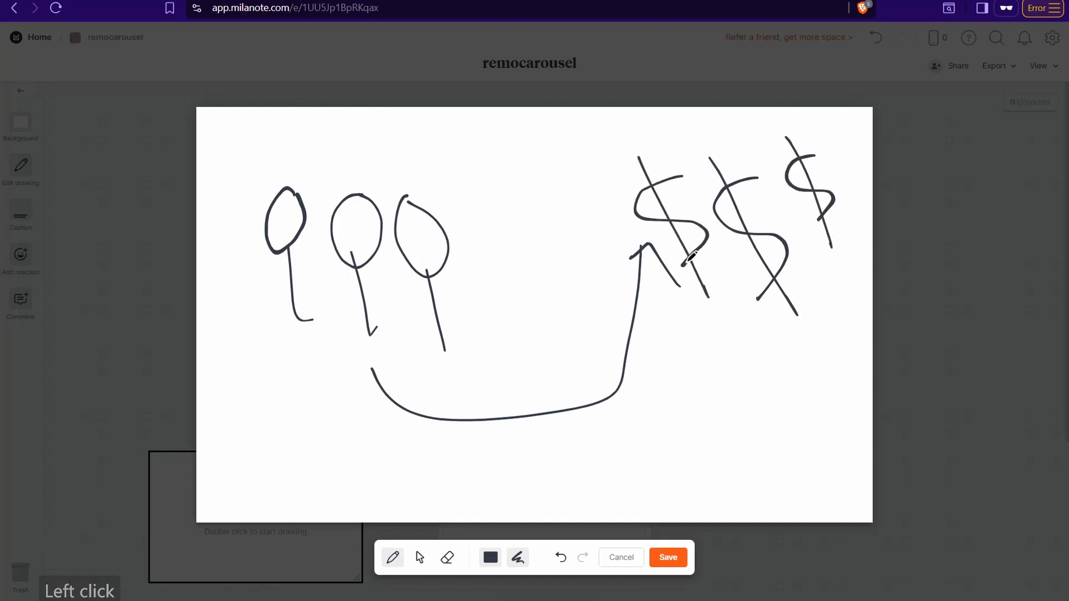
mouse_move(689, 390)
left_mouse_down()
mouse_move(750, 336)
mouse_move(703, 365)
left_mouse_up()
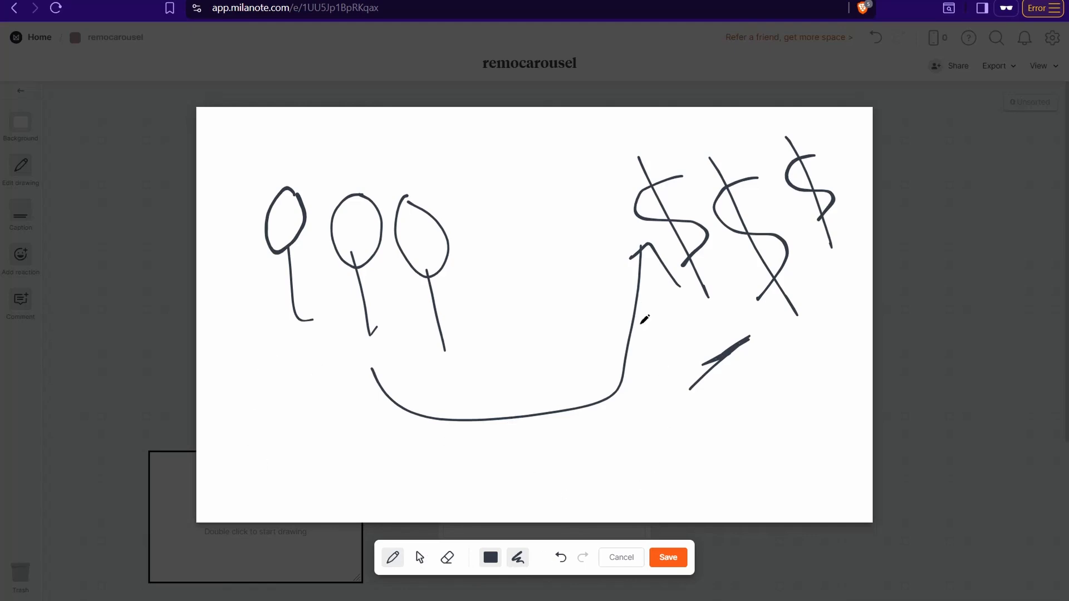
Save the drawing and shift the sketch card slightly upward on the board
left_click(669, 557)
left_click(254, 494)
mouse_move(254, 494)
left_mouse_down()
mouse_move(206, 485)
mouse_move(245, 516)
mouse_move(258, 514)
left_mouse_up()
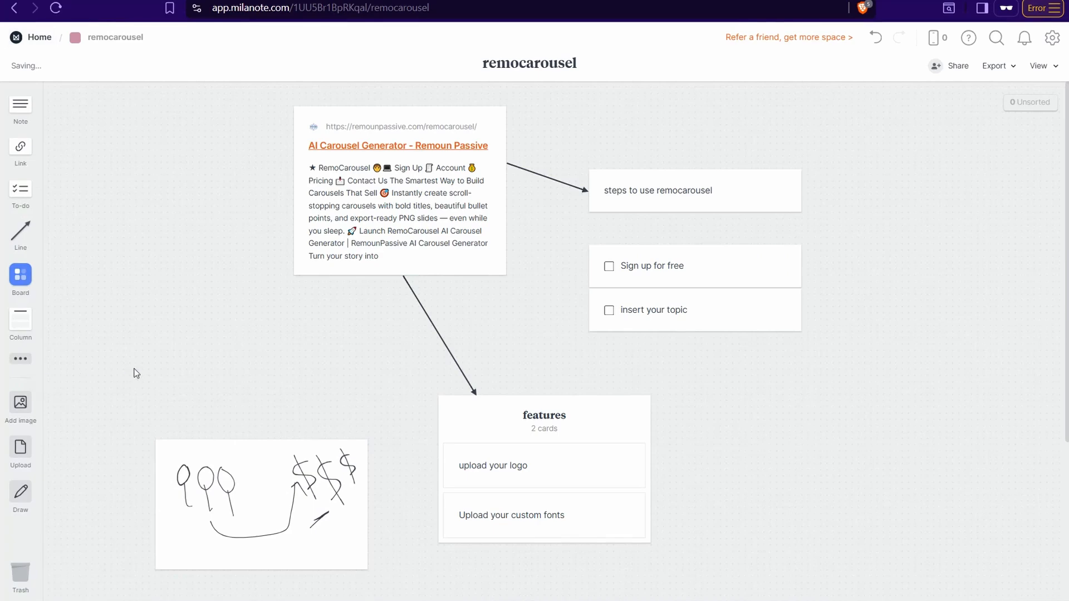
Add a video card below and left of the link card and paste the YouTube video's link into it
left_click(20, 359)
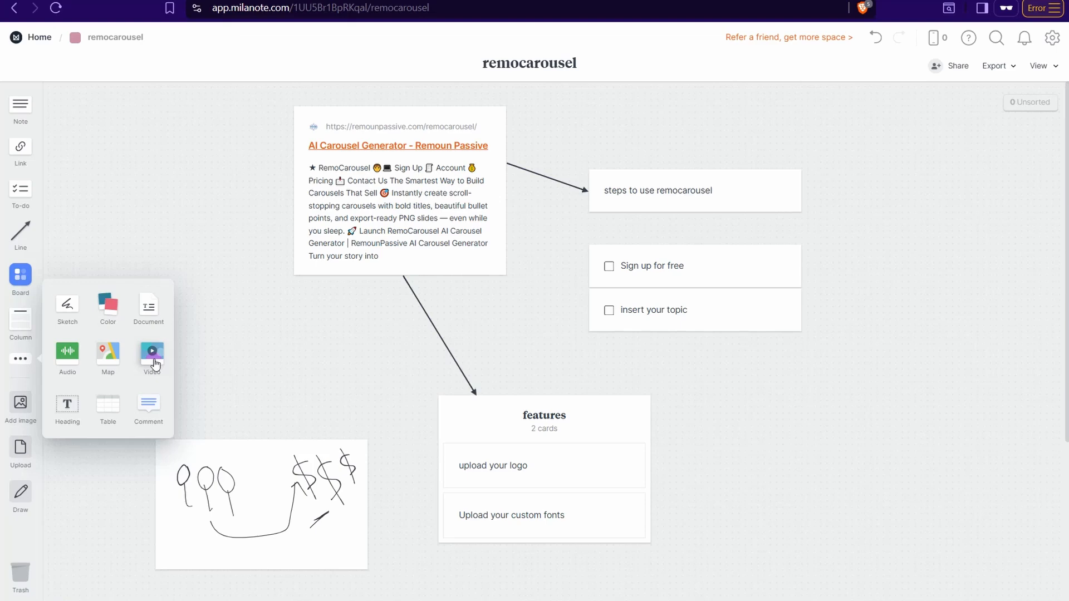
left_click_drag(155, 365, 63, 206)
left_click(126, 245)
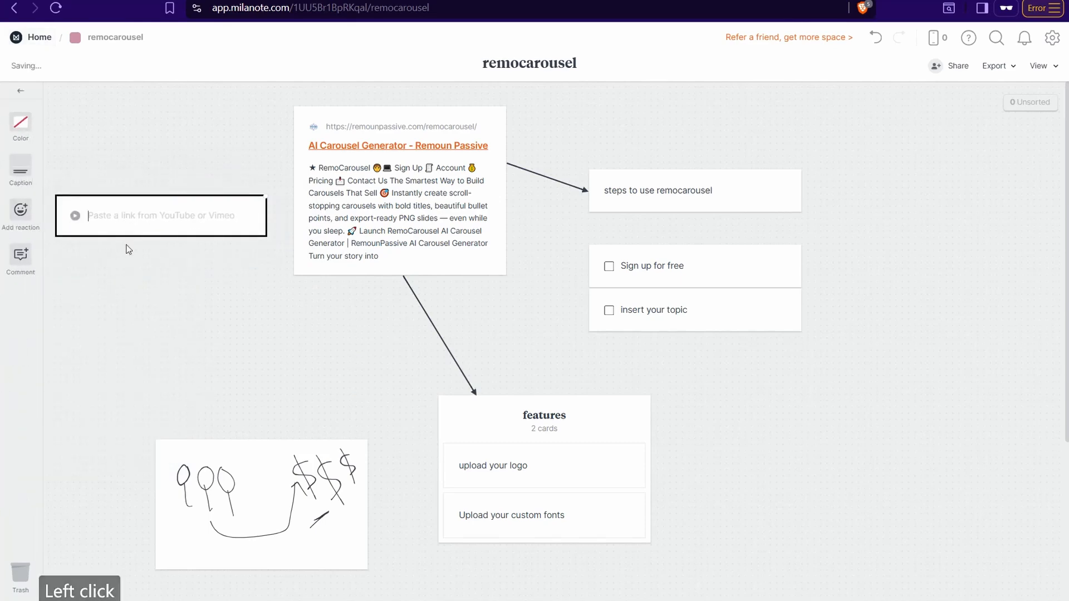
left_click_drag(134, 218, 143, 331)
right_click(212, 329)
left_click(248, 170)
key("Return")
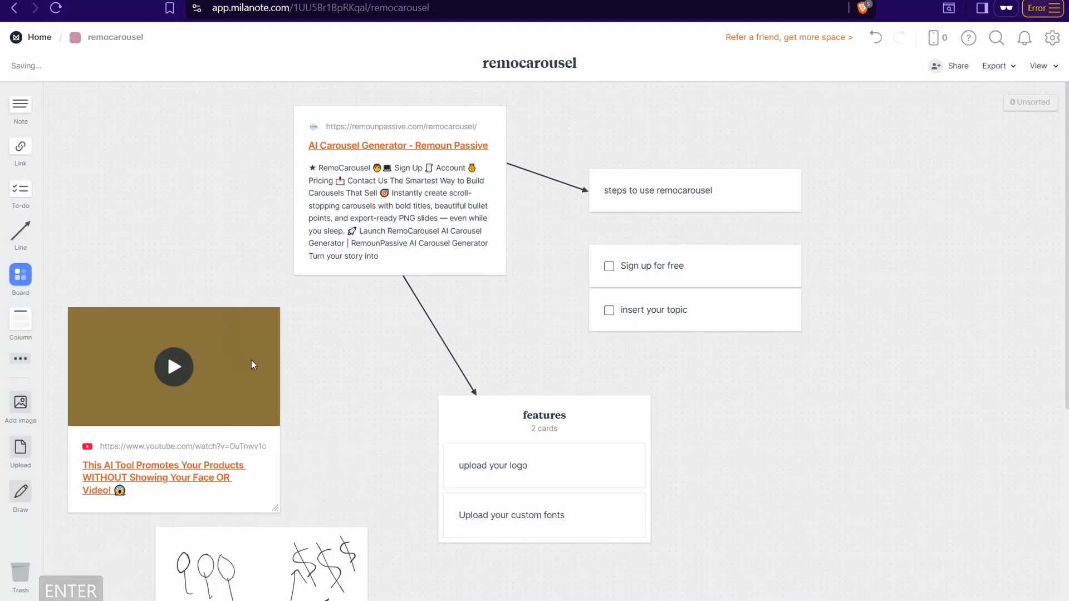
Move the video card slightly up and right, and add an arrow from it to the link card
left_click(249, 386)
left_click_drag(249, 385, 274, 367)
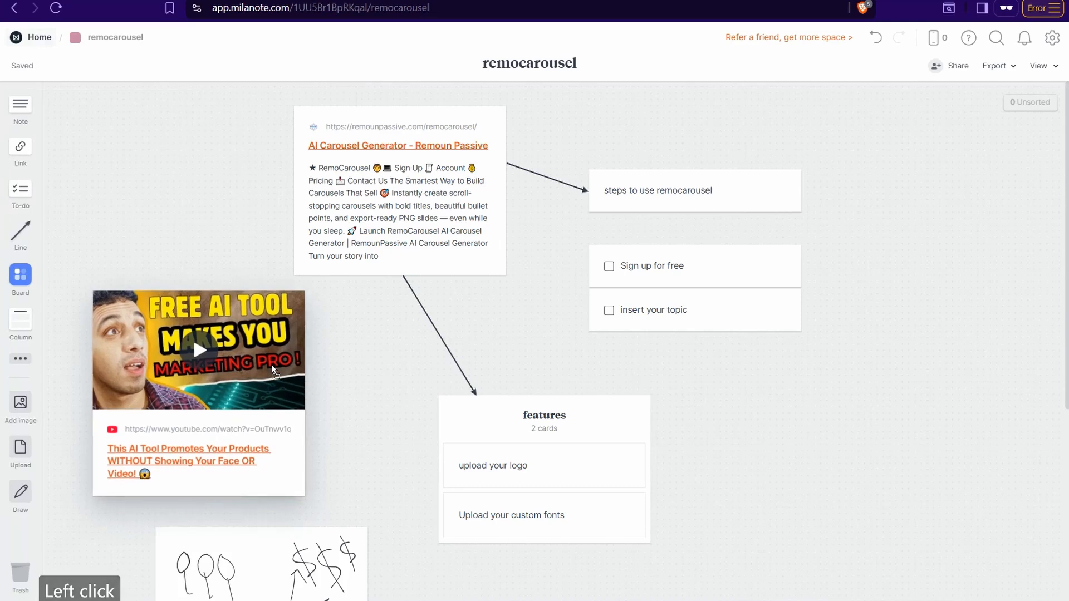
left_click_drag(21, 232, 241, 237)
left_click(232, 257)
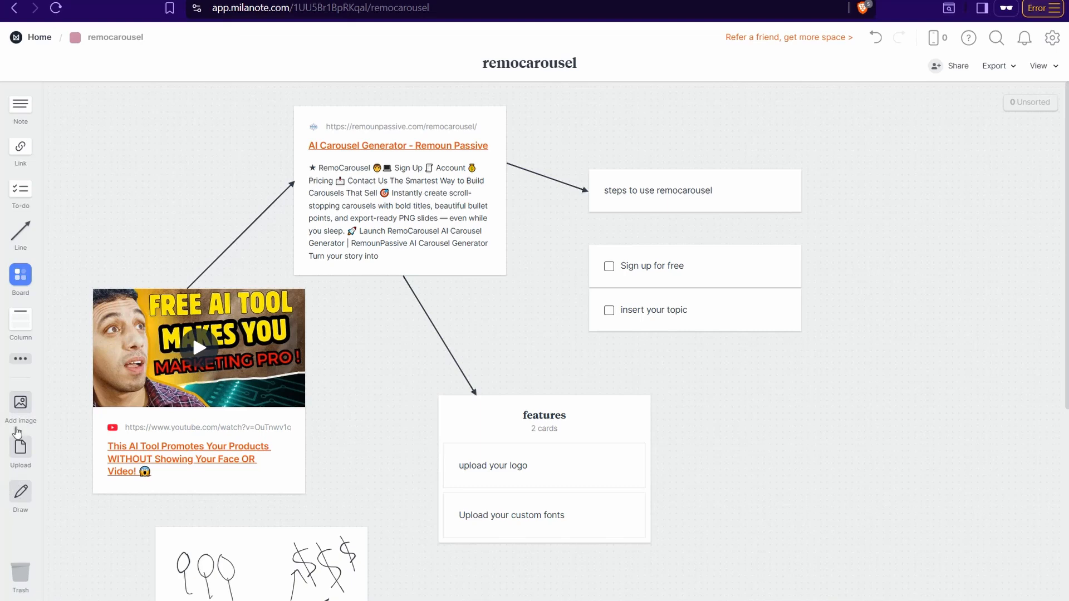
Upload your own "Use RemoCarousel for free" image to the right of the features column
left_click(20, 412)
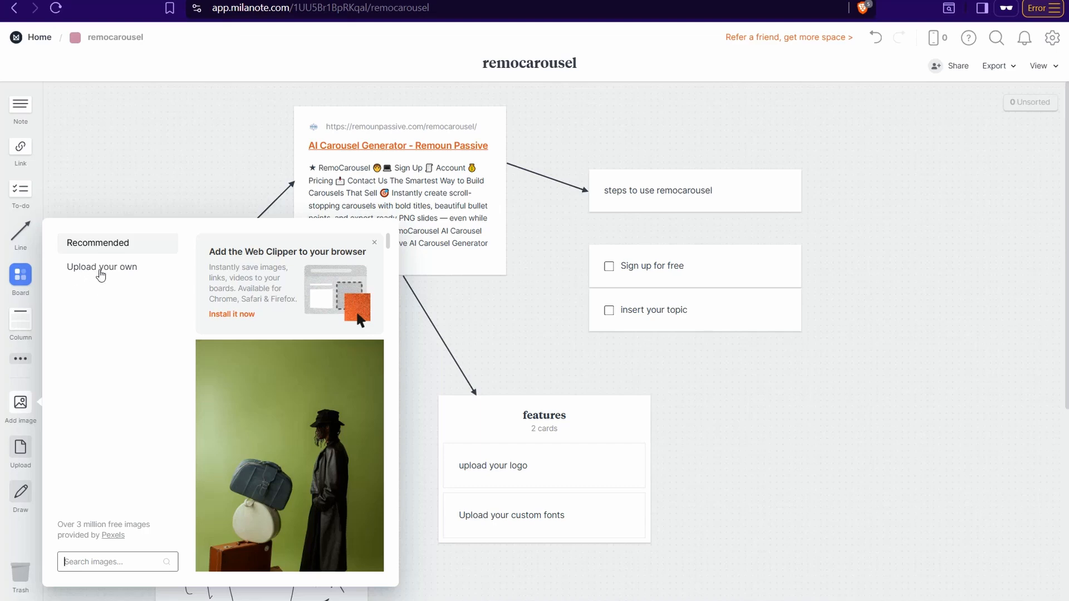
left_click(101, 274)
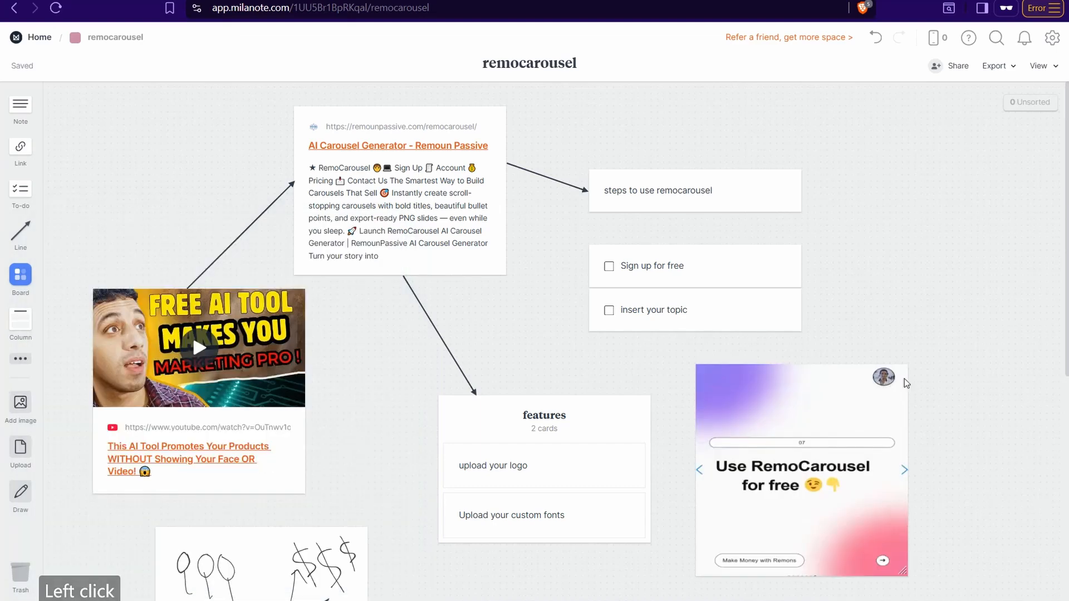
left_click(907, 374)
mouse_move(911, 585)
left_mouse_down()
mouse_move(852, 521)
mouse_move(906, 575)
mouse_move(98, 184)
mouse_move(954, 579)
mouse_move(893, 568)
mouse_move(904, 572)
left_mouse_up()
Reposition the uploaded image below the features column, leaving free space around it
scroll(969, 452, "down", 4)
left_click_drag(846, 349, 838, 461)
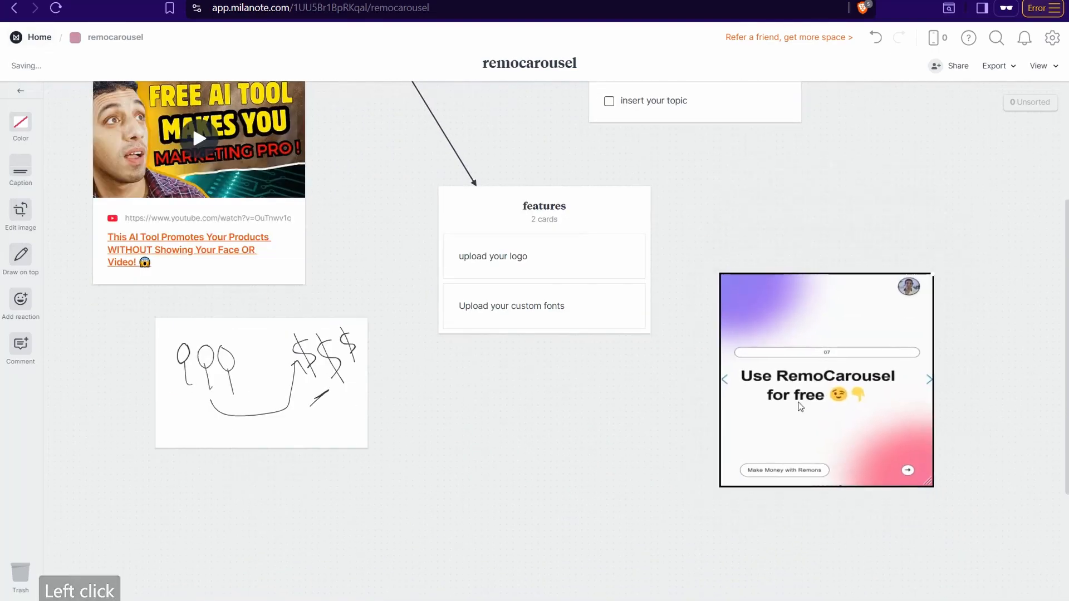
left_click(655, 435)
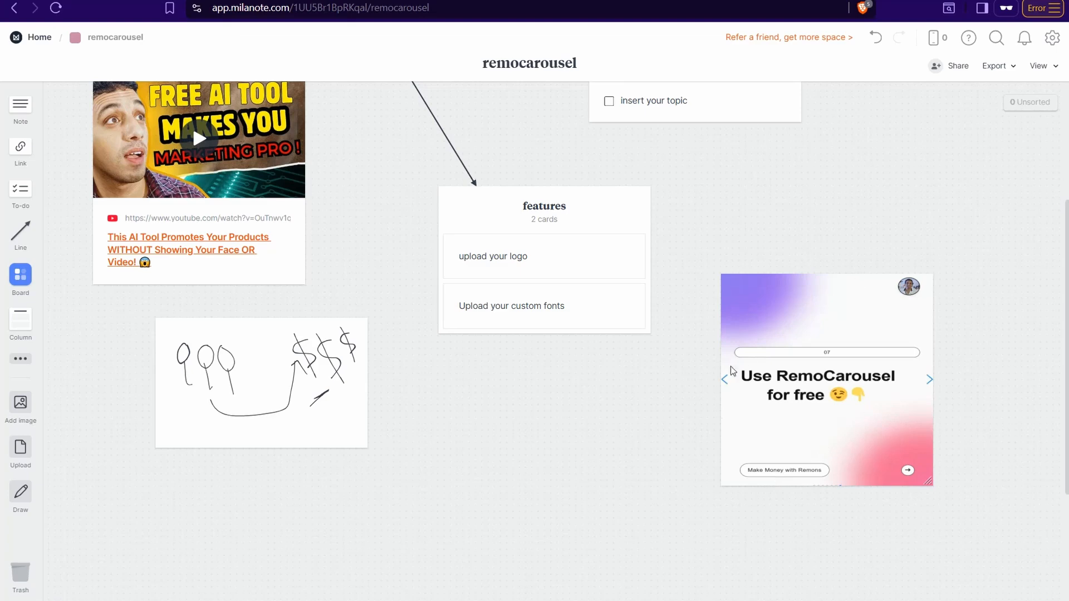
left_click_drag(831, 437, 631, 531)
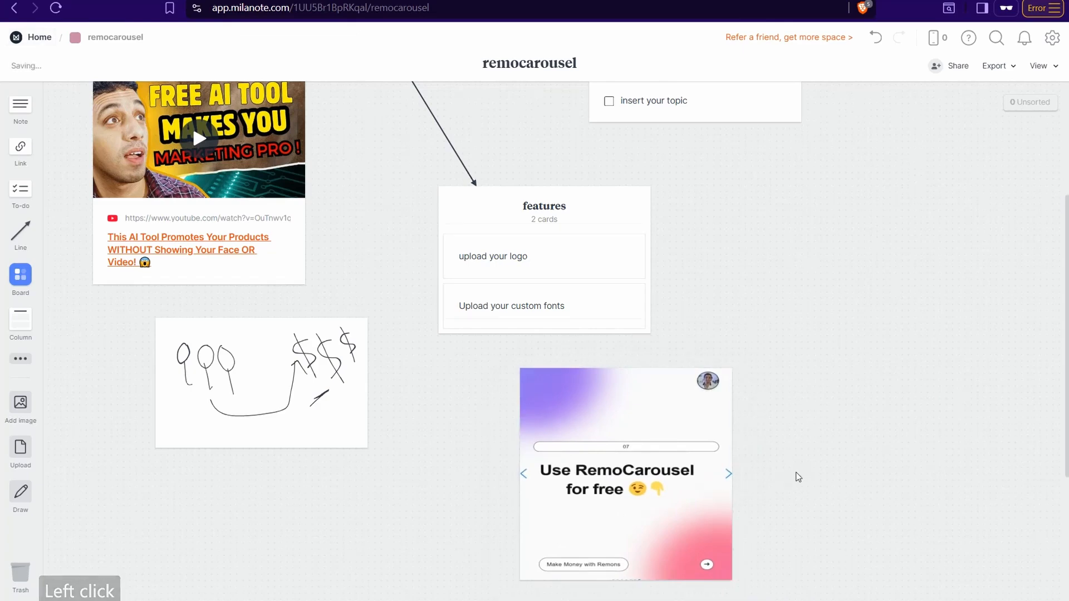
scroll(790, 477, "down", 5)
left_click_drag(630, 417, 645, 454)
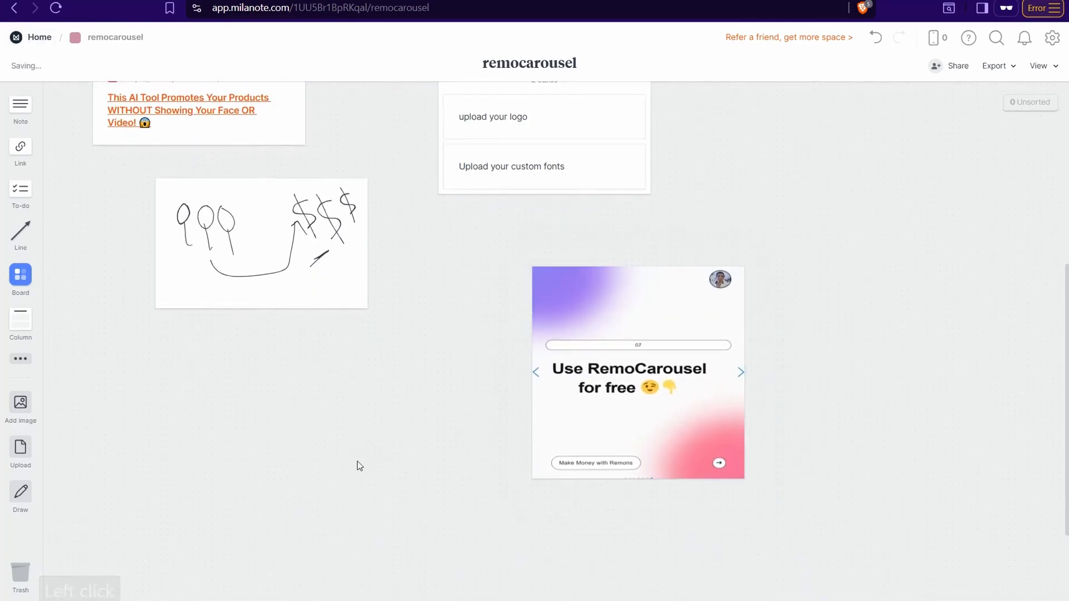
Add an arrow line pointing from the left to the "Make Money" label on the image
left_click_drag(21, 231, 450, 456)
left_click_drag(393, 499, 400, 360)
left_click_drag(481, 389, 524, 461)
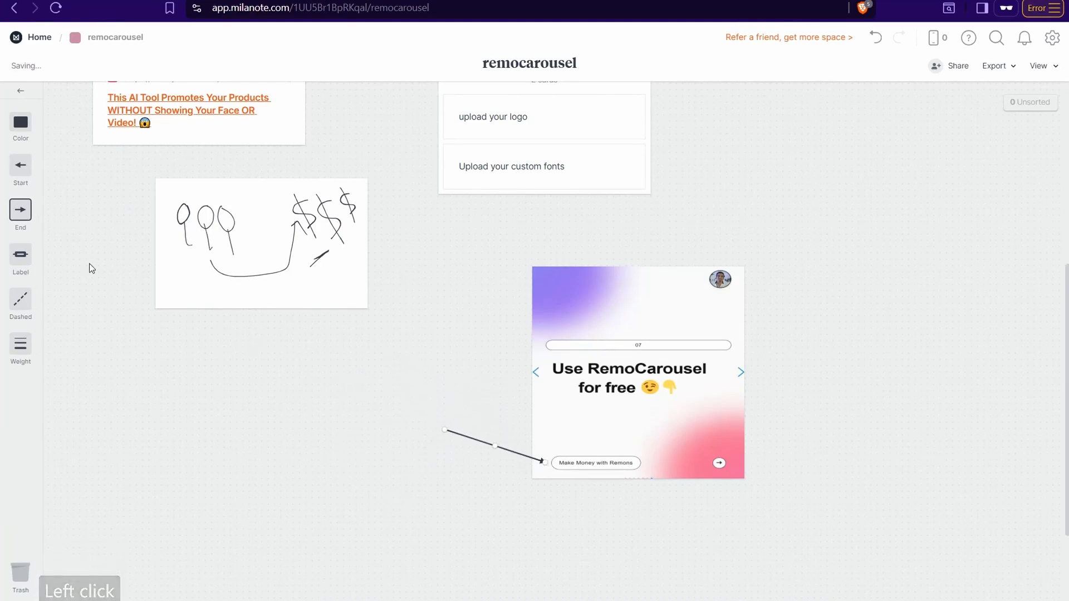
left_click(21, 94)
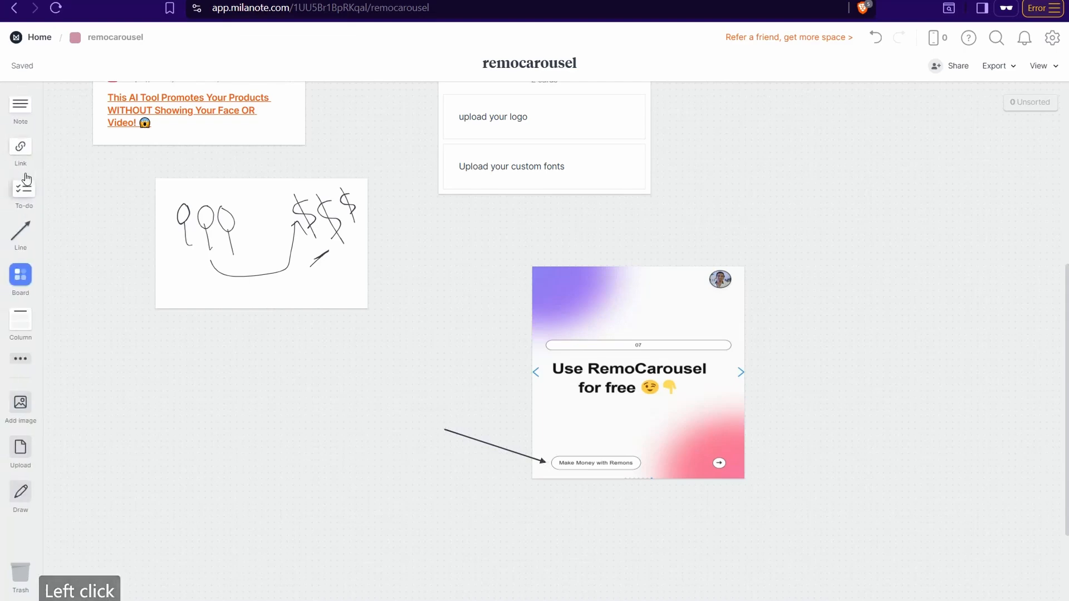
Add a note reading "URL OR BUSINESS NAME" at the tail of the arrow that points to the image's "Make Money" label
left_click_drag(20, 114, 265, 406)
left_click(367, 404)
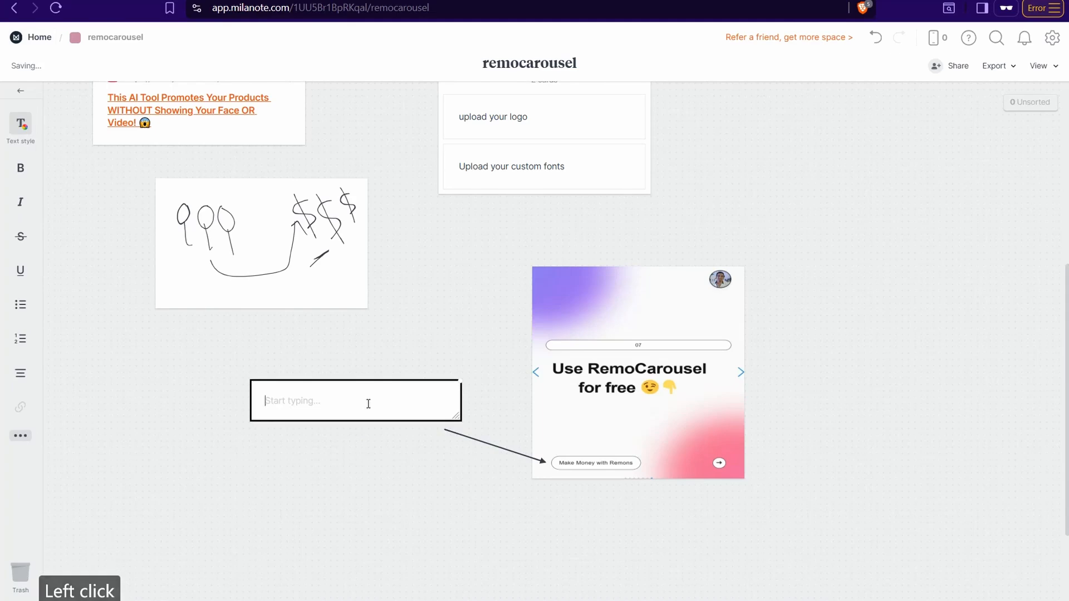
type("URL OR BUSINESS NAME")
left_click(422, 491)
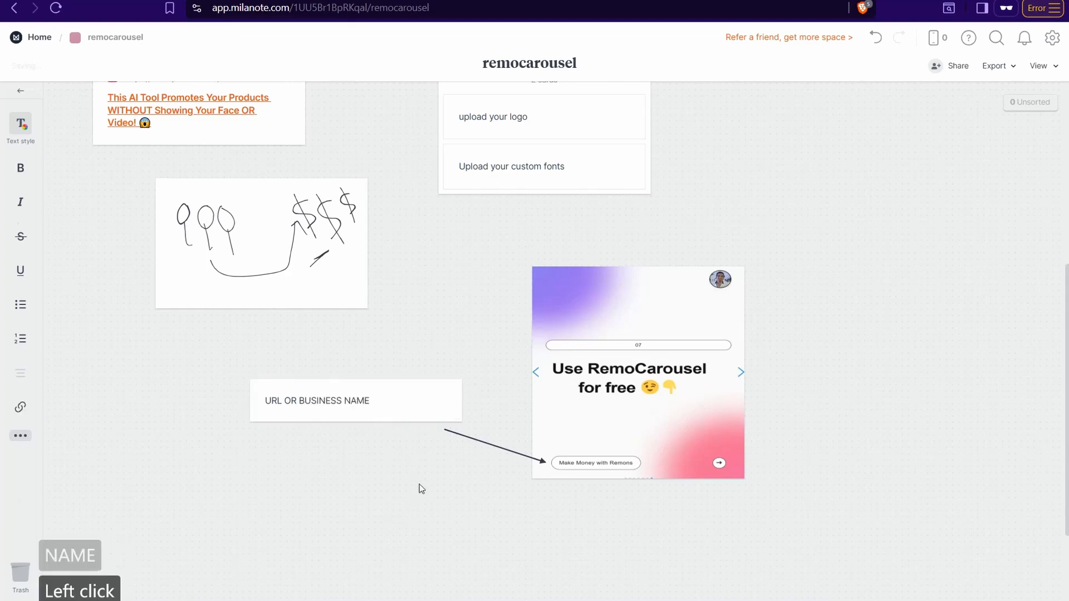
Duplicate the "URL OR BUSINESS NAME" note, place the copy to the right of the image and change its text to "BRAND LOGO"
left_click(422, 415)
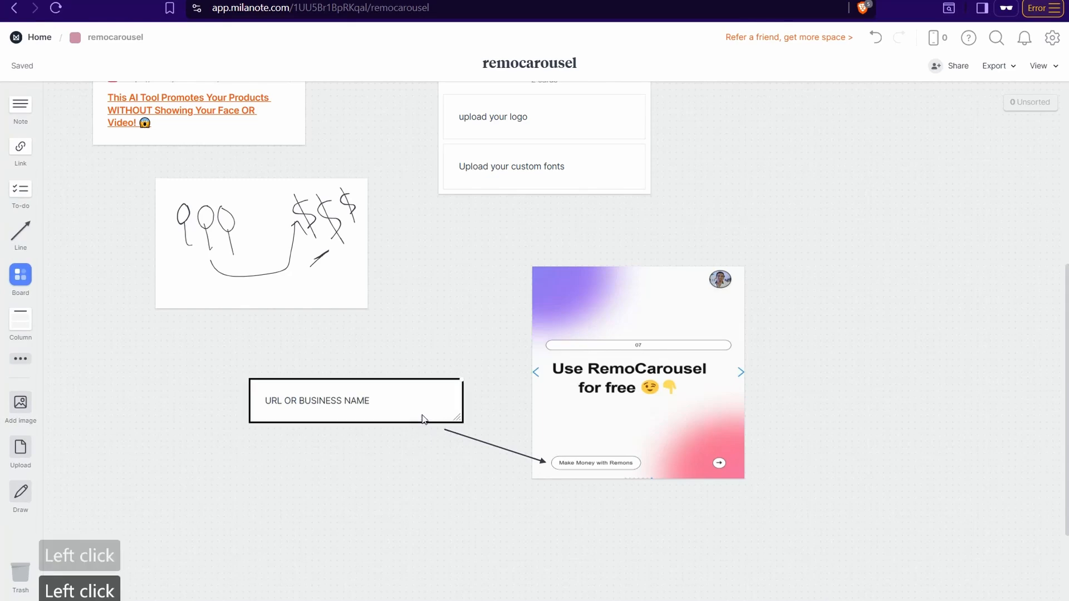
right_click(446, 399)
left_click(457, 193)
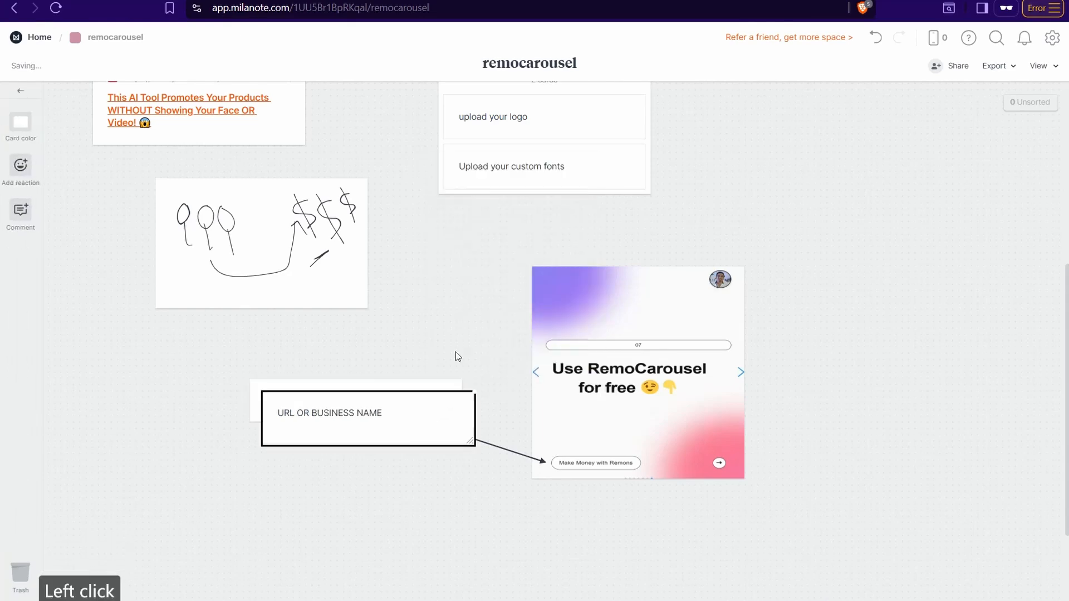
left_click_drag(429, 437, 983, 318)
triple_click(879, 293)
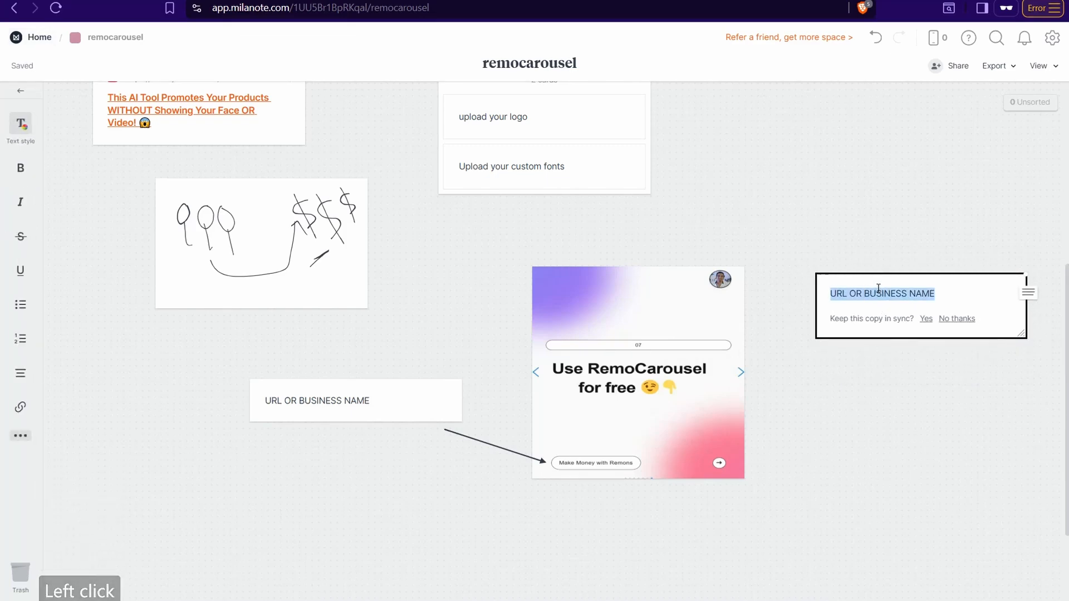
type("BRAND LOGO")
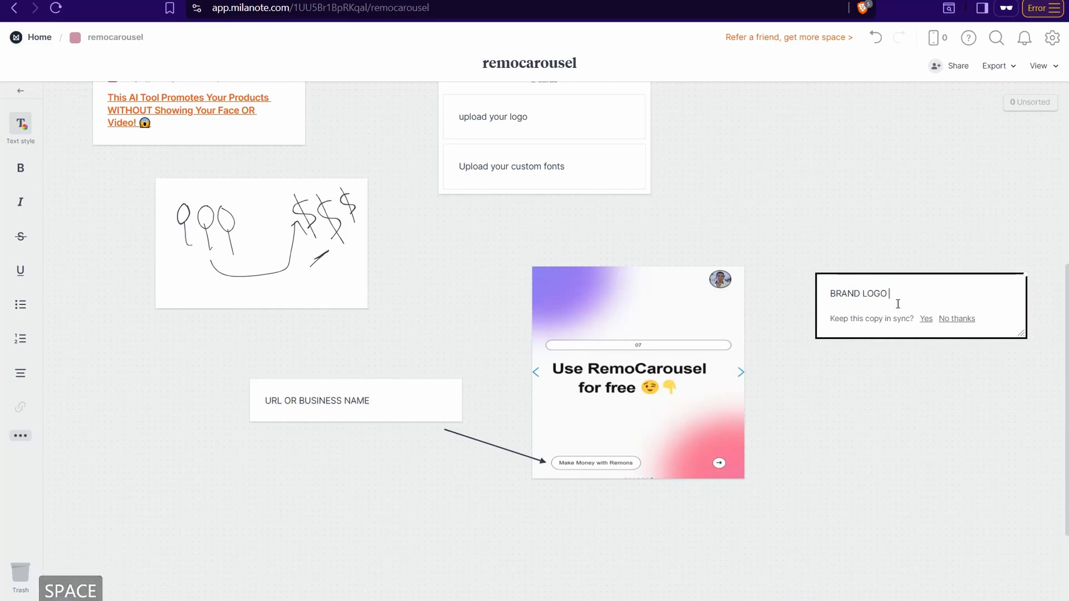
left_click(940, 406)
Add an arrow line from the "BRAND LOGO" note to the round profile picture in the image's upper corner
left_click_drag(20, 242, 822, 220)
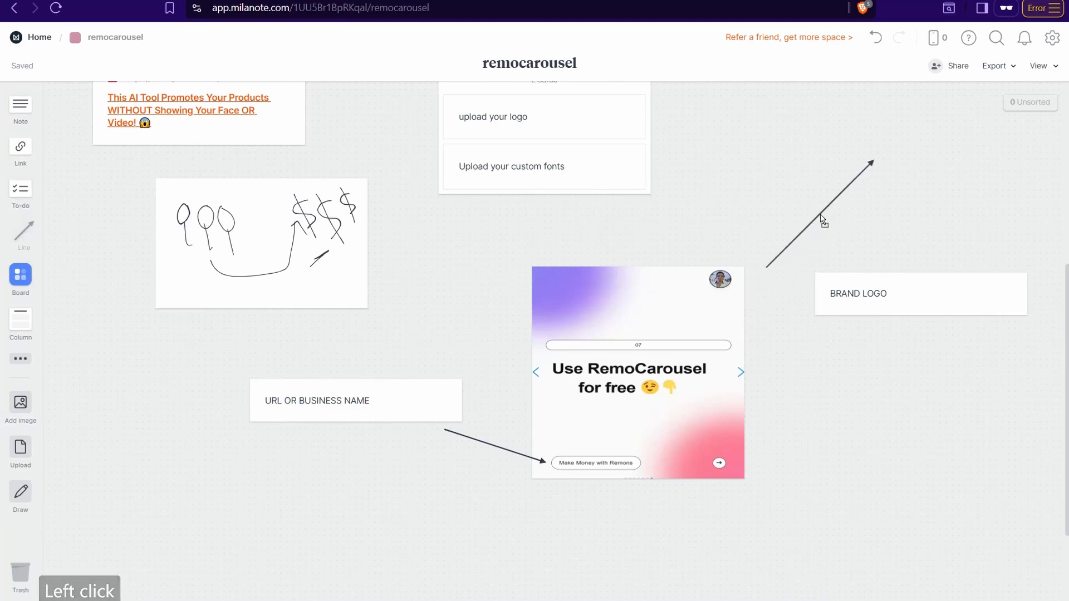
left_click_drag(767, 268, 772, 269)
left_click_drag(771, 270, 729, 276)
left_click(820, 362)
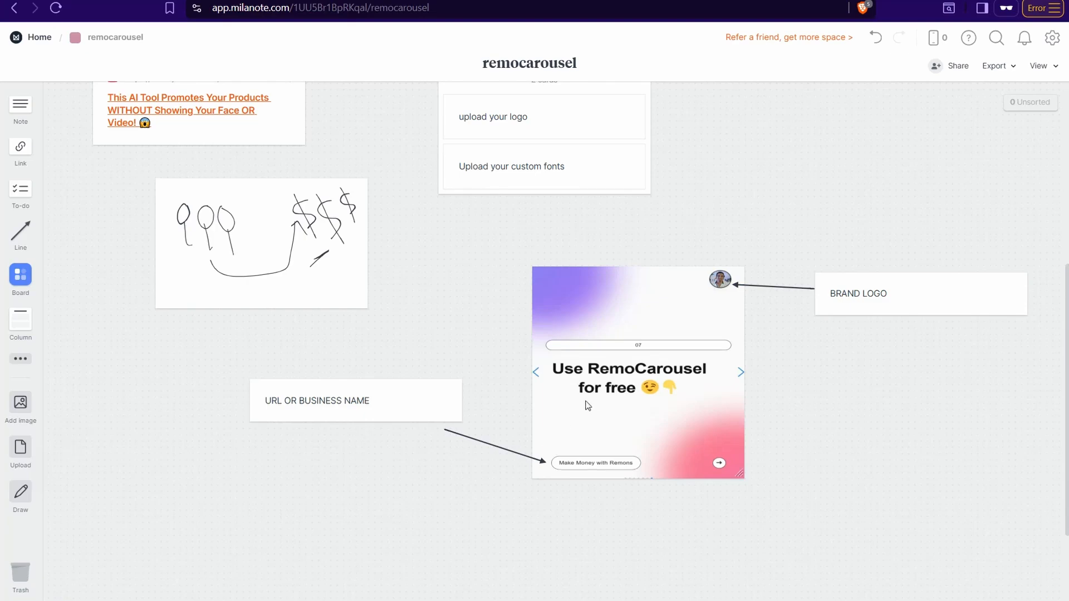
Draw freehand in black a curve below the URL note, an arrow from the sketch to the image, and a circle around the image's lower-right corner
scroll(313, 320, "up", 5)
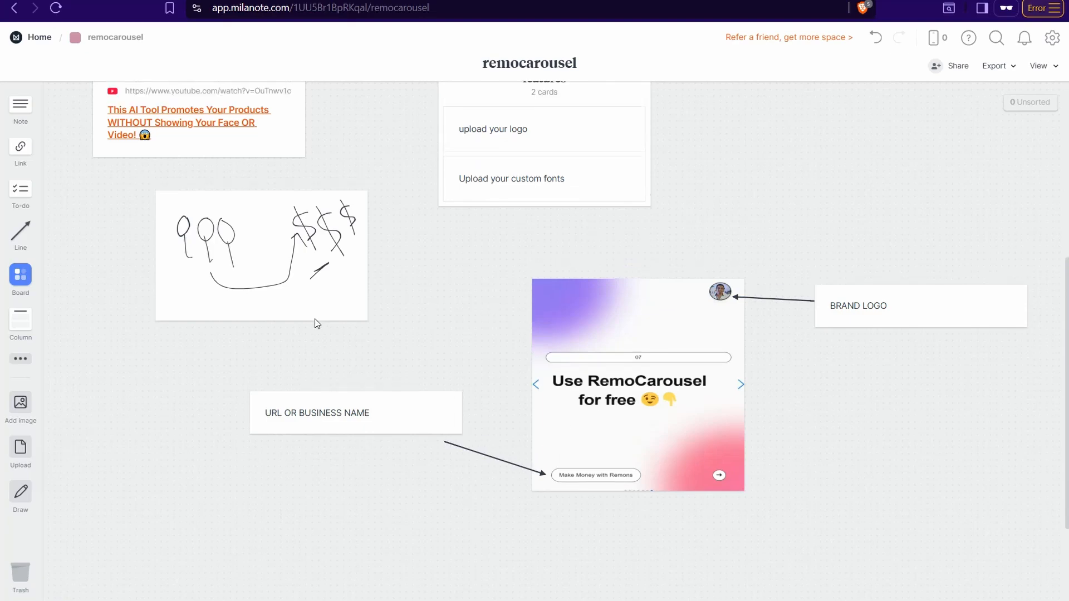
scroll(265, 213, "down", 5)
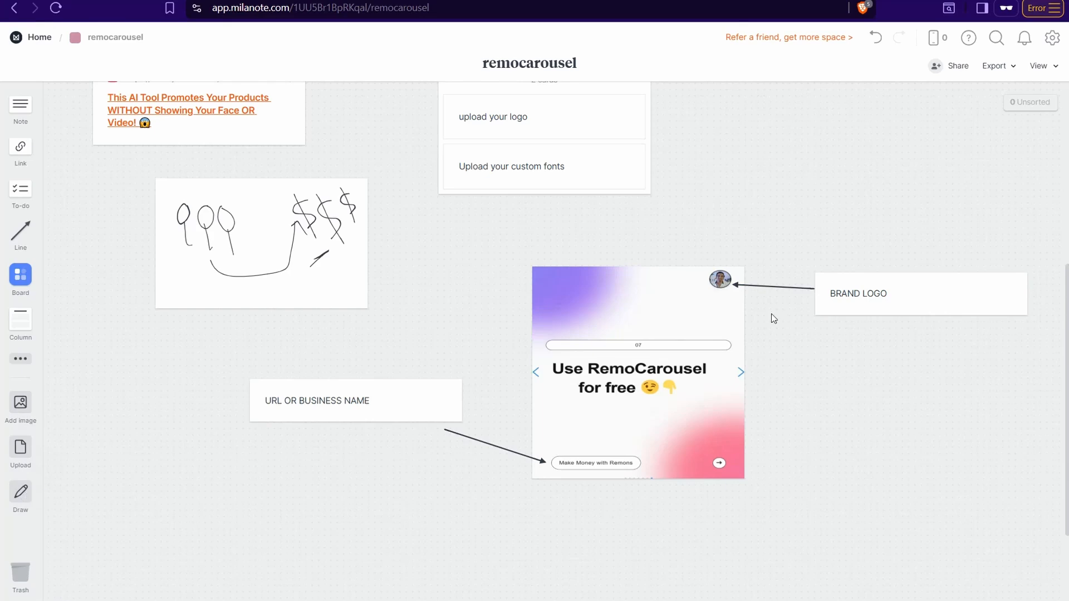
left_click(17, 497)
mouse_move(128, 428)
left_mouse_down()
mouse_move(232, 520)
mouse_move(334, 479)
left_mouse_up()
mouse_move(371, 230)
left_mouse_down()
mouse_move(429, 268)
mouse_move(519, 291)
mouse_move(506, 306)
left_mouse_up()
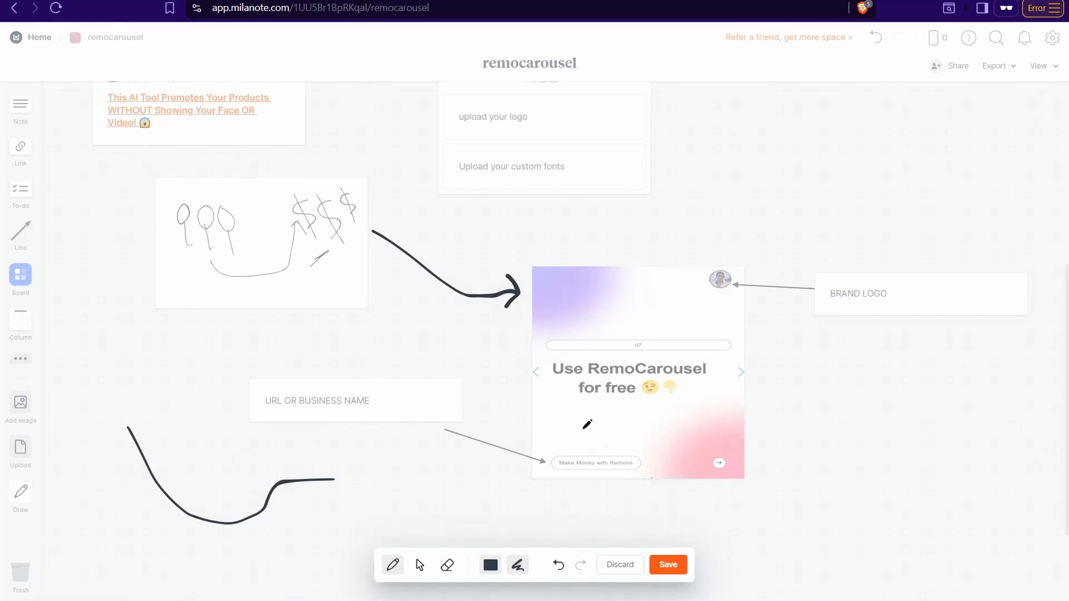
mouse_move(724, 443)
left_mouse_down()
mouse_move(743, 433)
mouse_move(731, 429)
left_mouse_up()
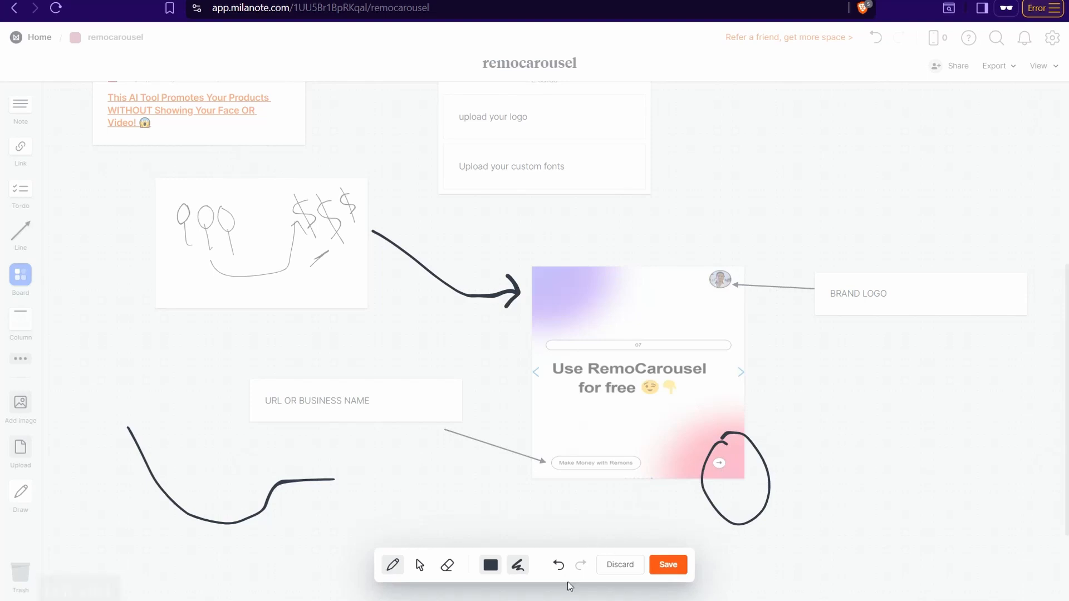
Draw a red circle around the image's next-slide arrow with a curved arrow leading off to the right, and save the drawing
left_click(491, 565)
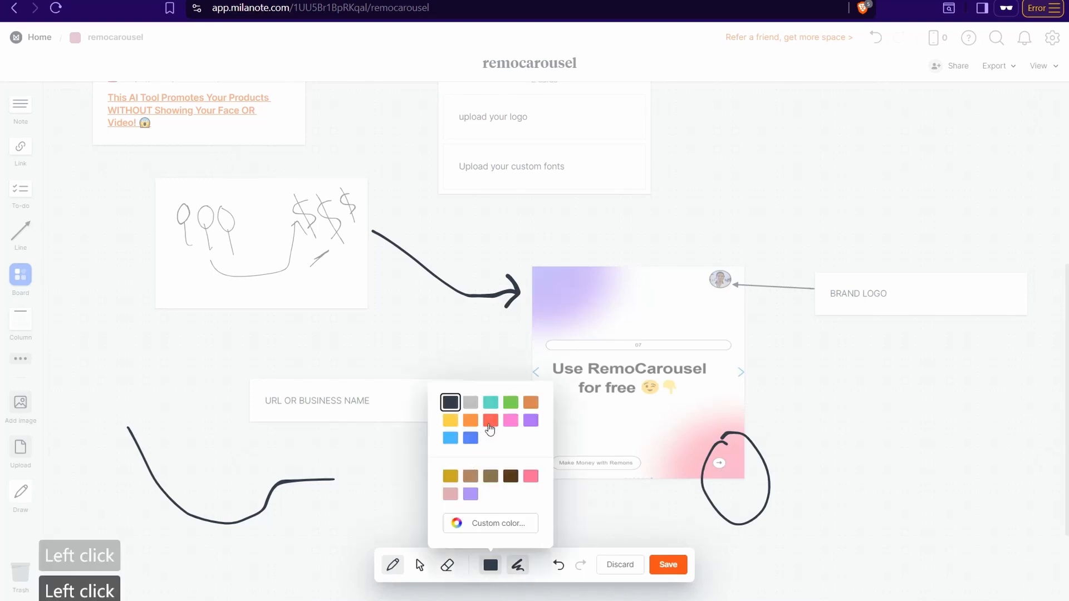
left_click(489, 425)
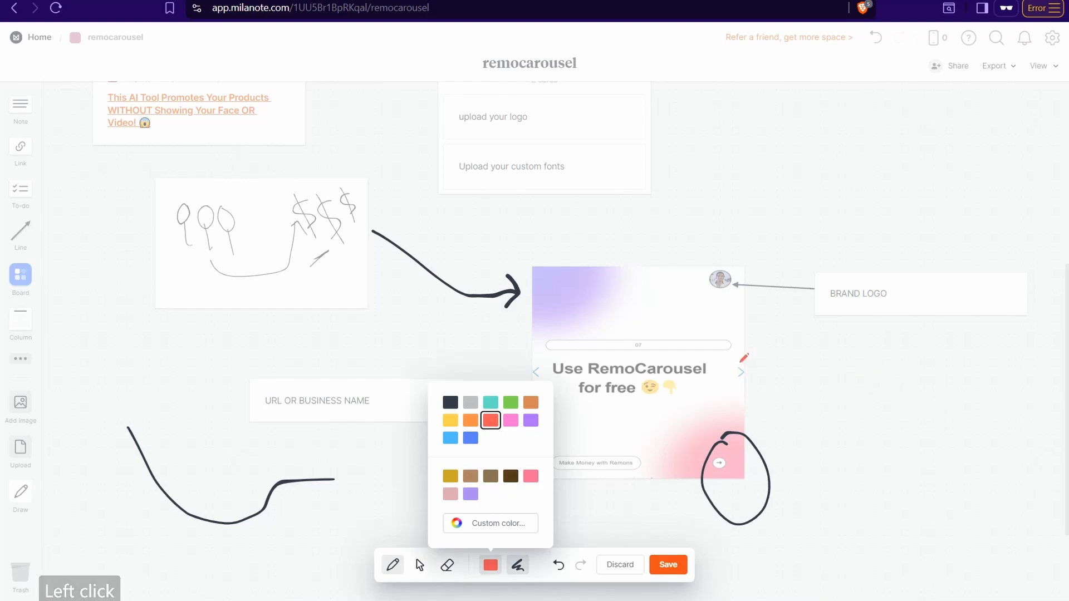
left_click(742, 360)
mouse_move(743, 360)
left_mouse_down()
mouse_move(865, 383)
mouse_move(855, 367)
mouse_move(866, 380)
left_mouse_up()
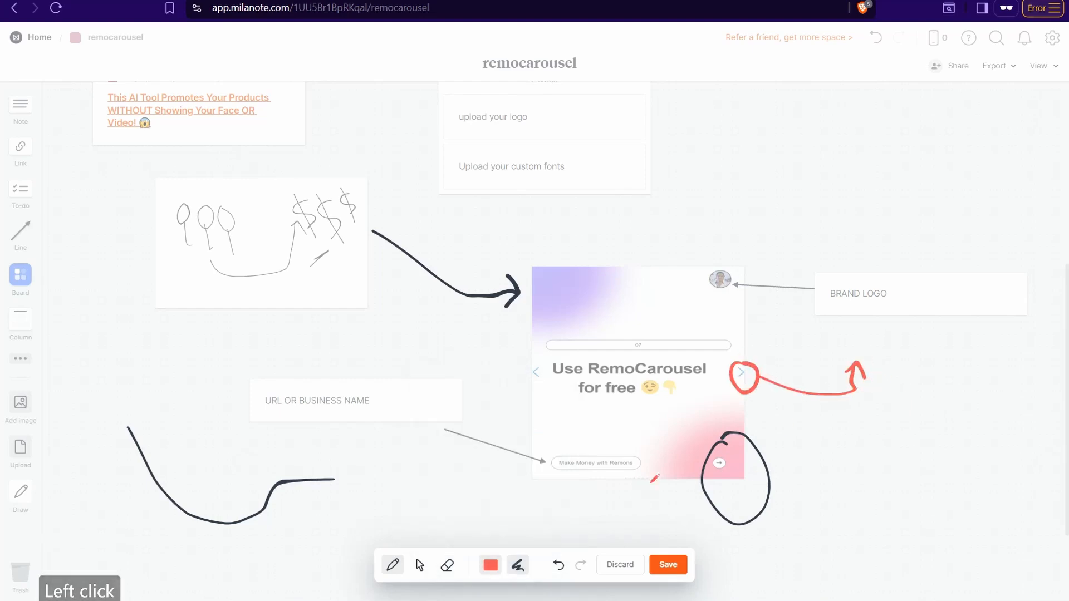
left_click(668, 564)
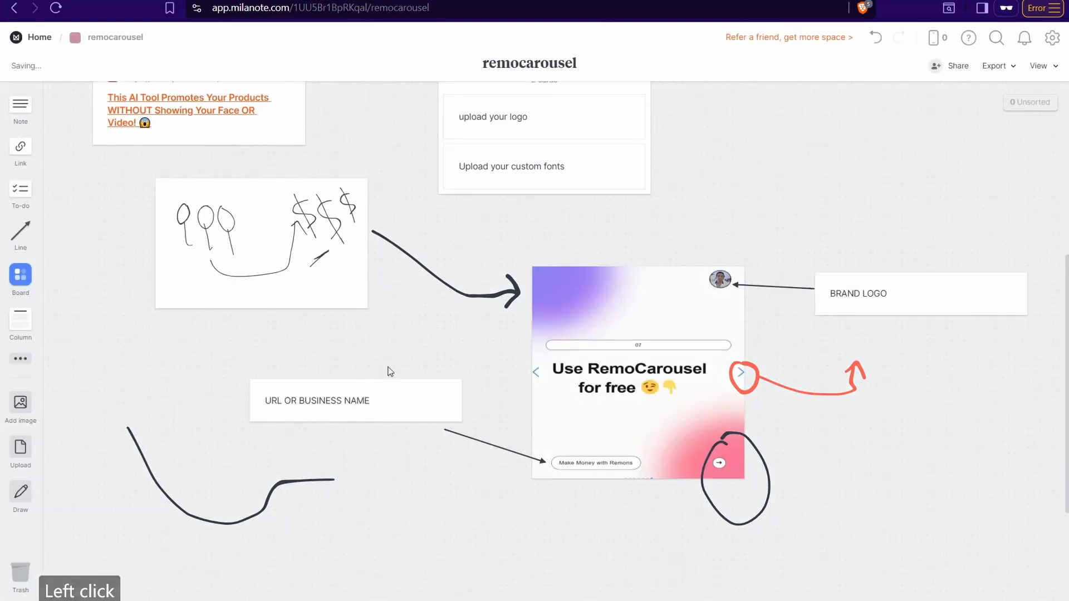
Look over the whole board from top to bottom and review its available export formats
scroll(226, 298, "up", 5)
scroll(212, 314, "up", 1)
scroll(192, 332, "down", 7)
scroll(192, 333, "up", 7)
scroll(183, 307, "down", 8)
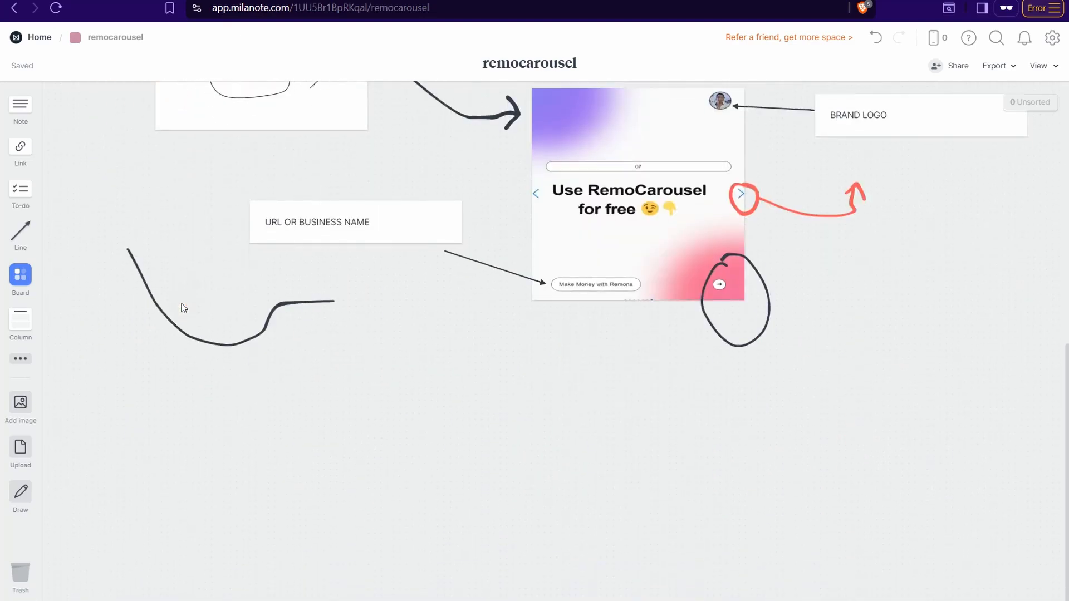
scroll(183, 307, "up", 8)
scroll(183, 308, "down", 9)
scroll(178, 333, "up", 9)
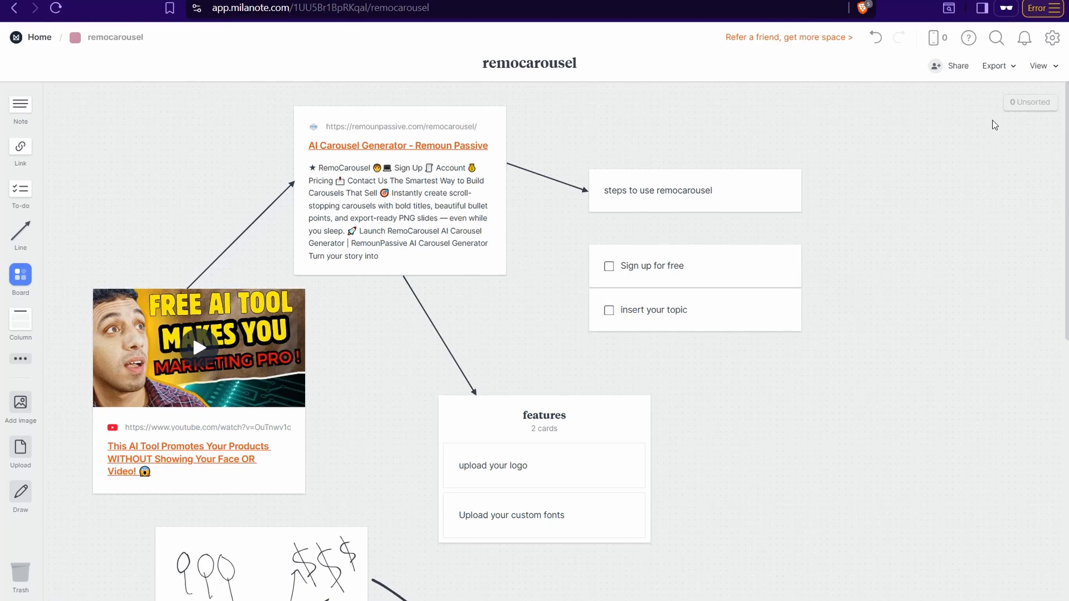
left_click(1011, 66)
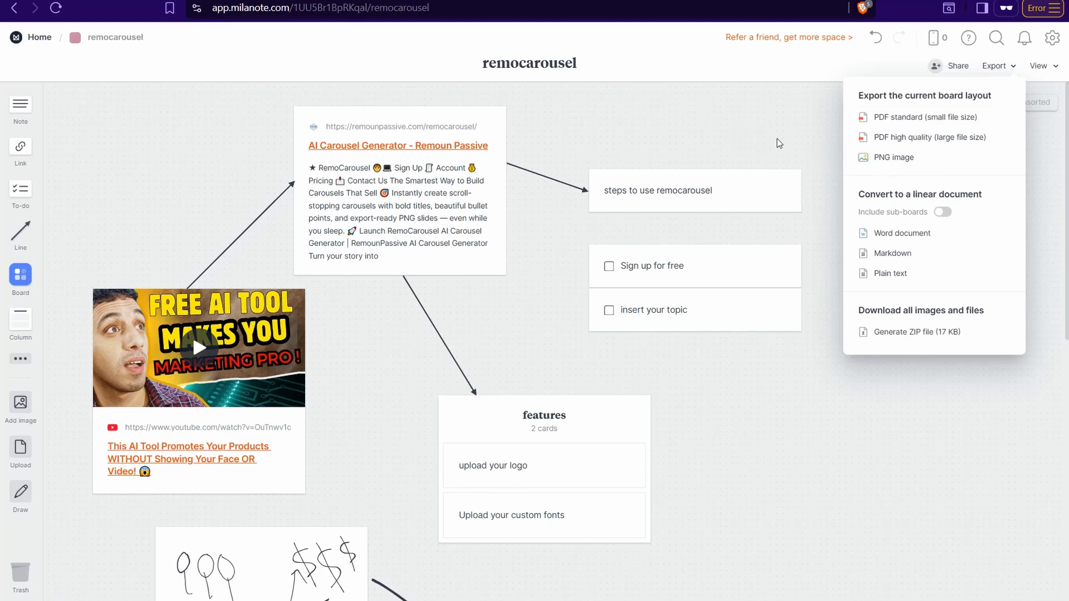
left_click(559, 147)
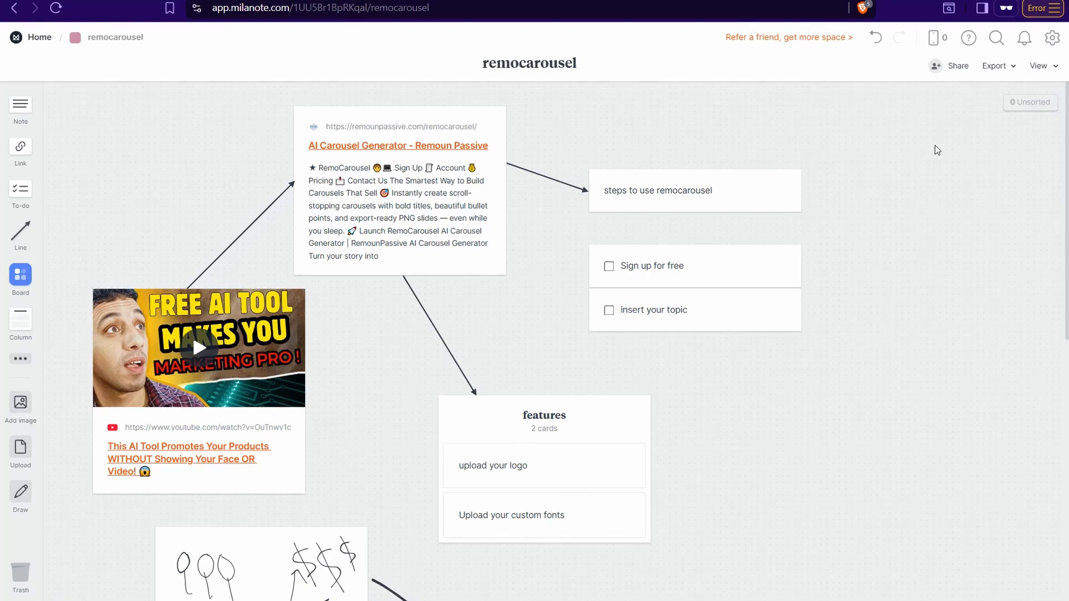
Enable the board's read-only share link, copy it and open the shared board in another browser window
left_click(955, 71)
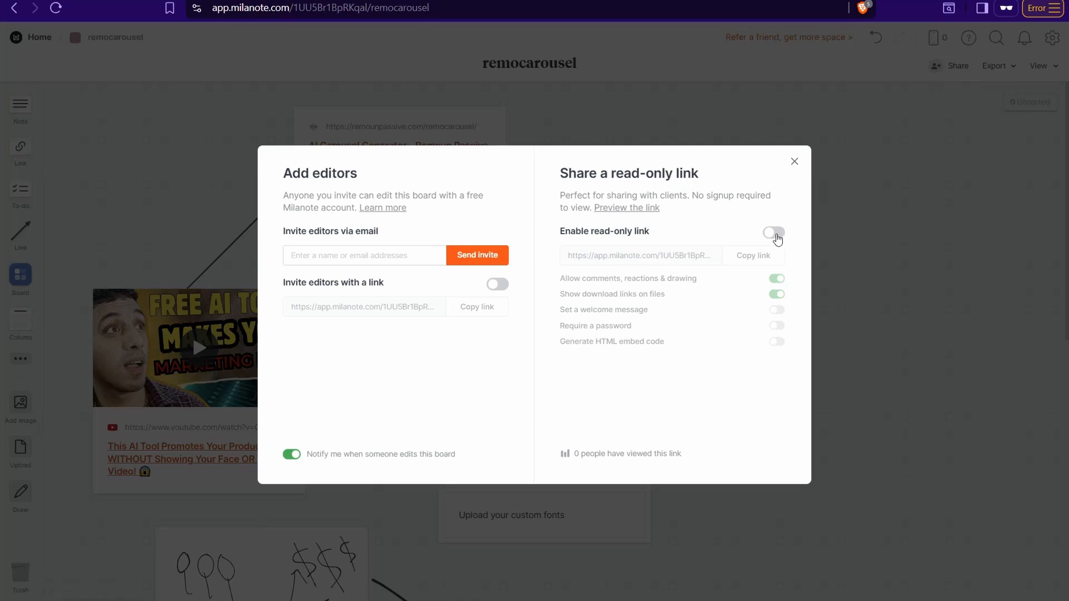
left_click(775, 234)
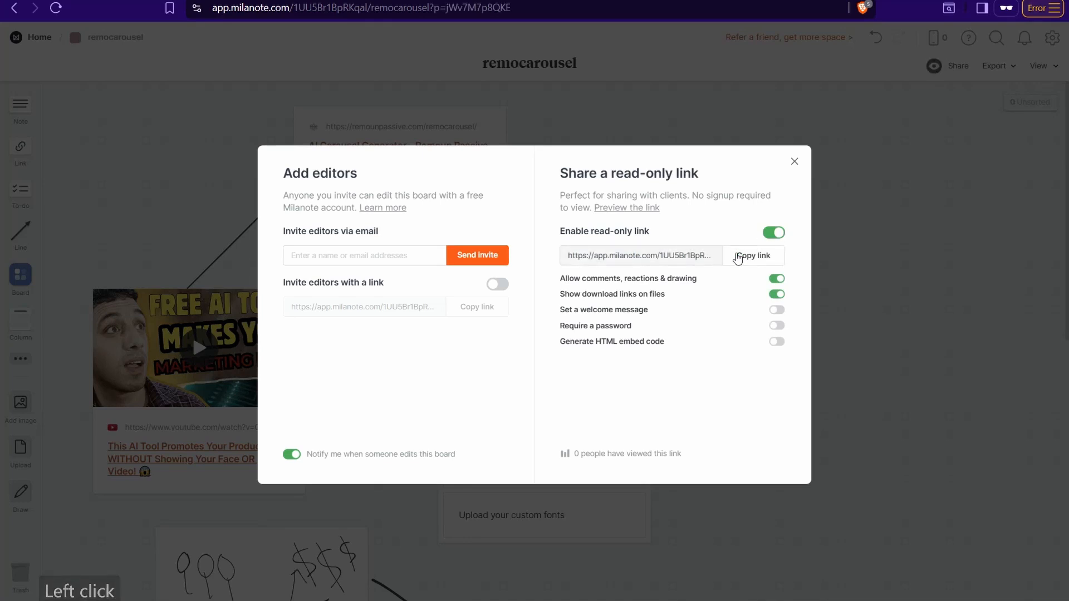
left_click(747, 257)
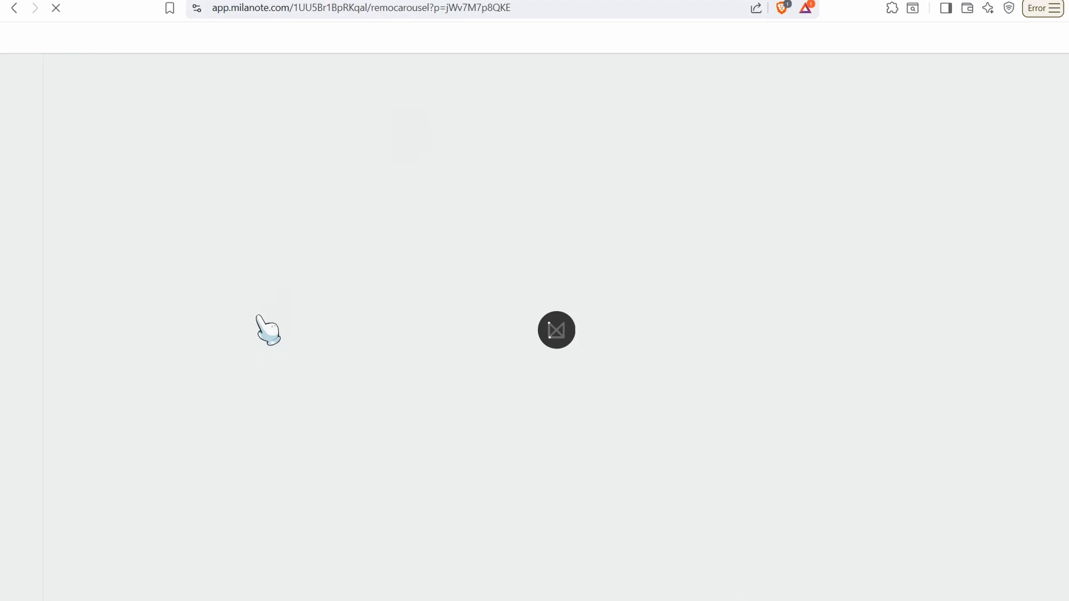
left_click(263, 317)
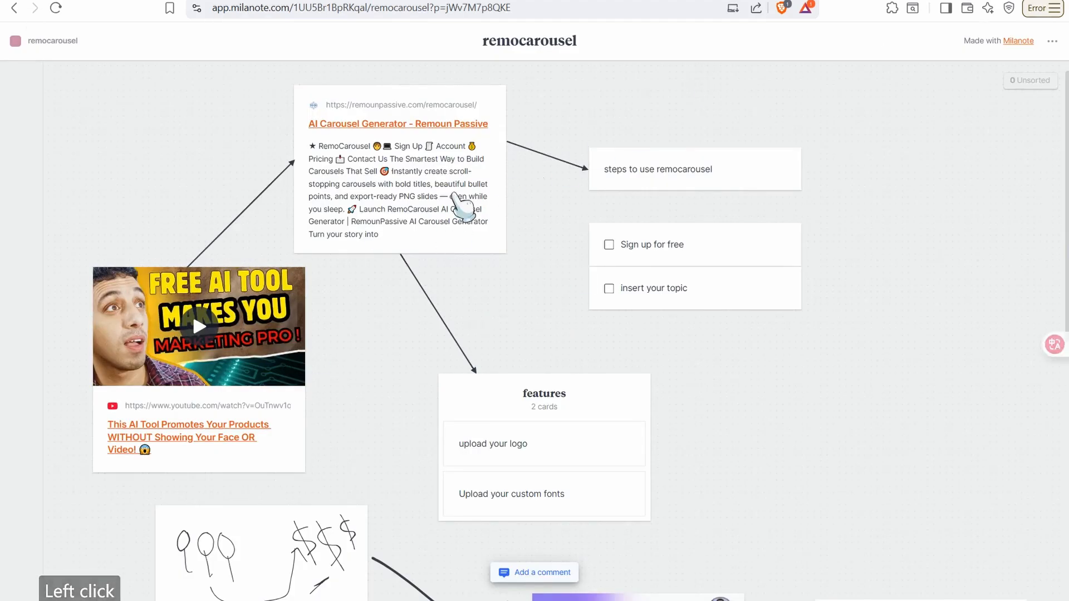
Look through the shared read-only board, dismissing the feedback sign-up form
left_click(394, 307)
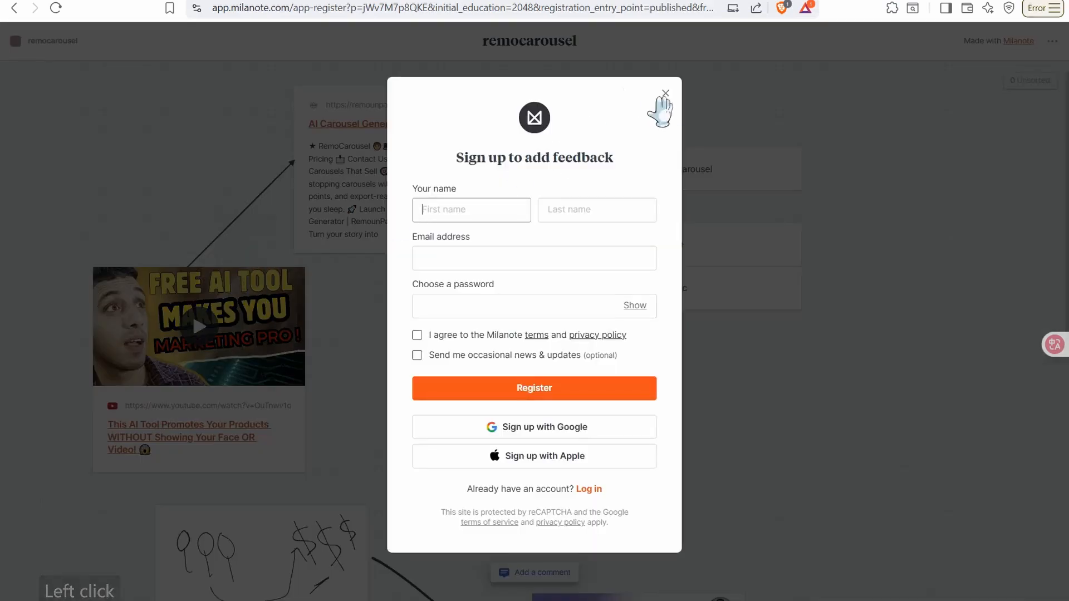
left_click(665, 94)
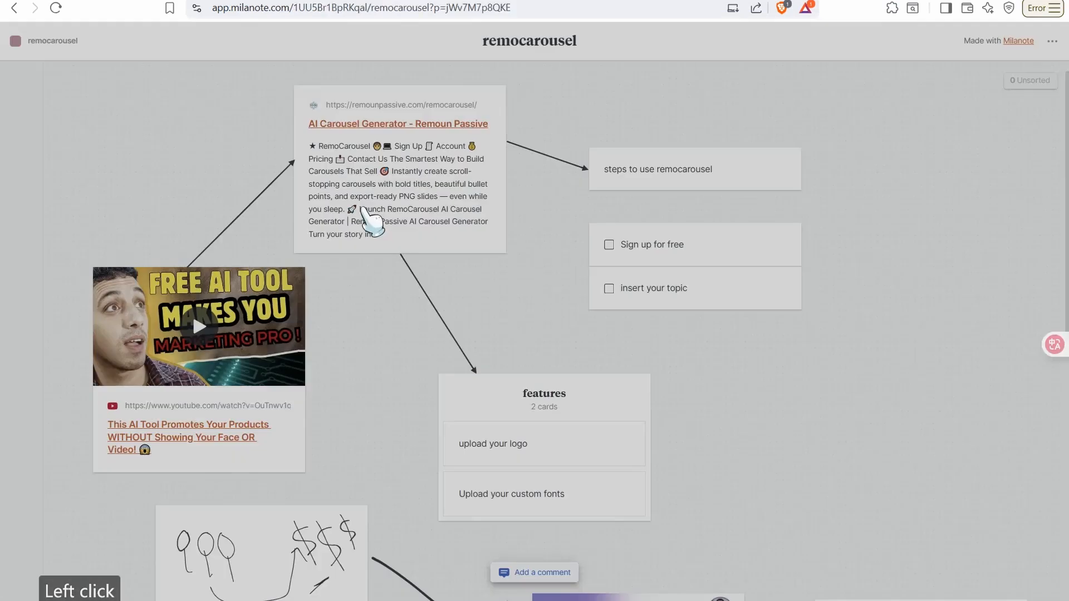
scroll(311, 356, "down", 5)
scroll(310, 330, "down", 4)
scroll(310, 335, "up", 8)
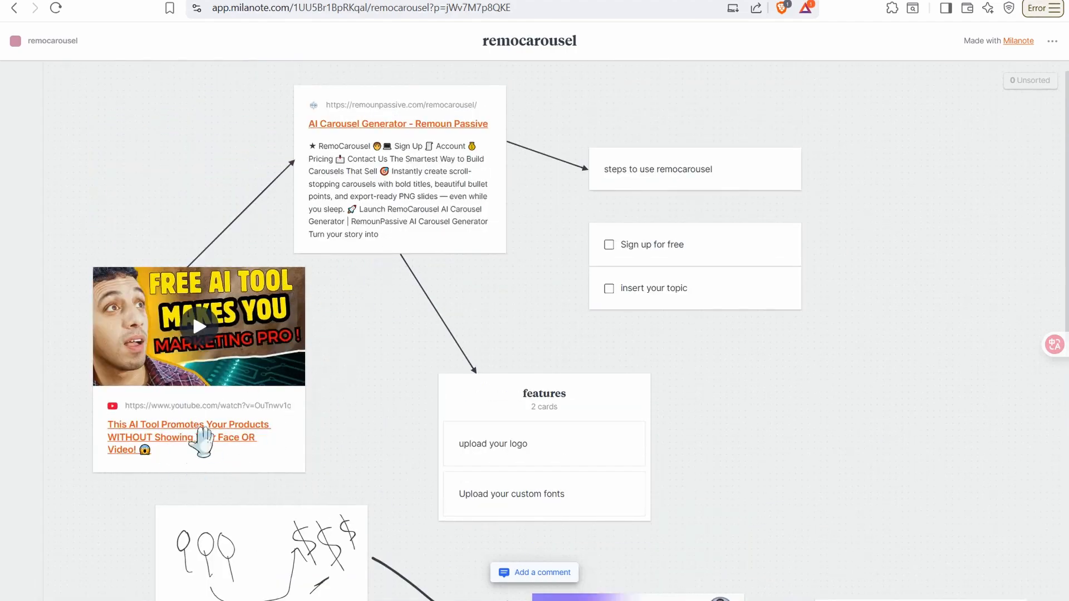
Follow the shared board's "AI Carousel Generator" link, look through that page, and return to review the board
left_click(421, 126)
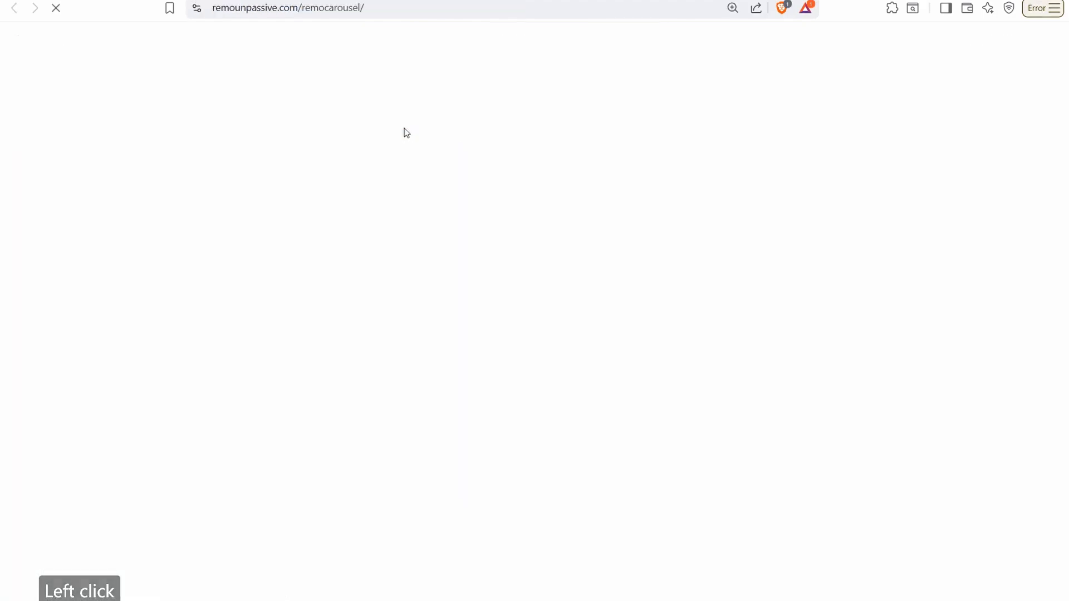
scroll(508, 167, "down", 10)
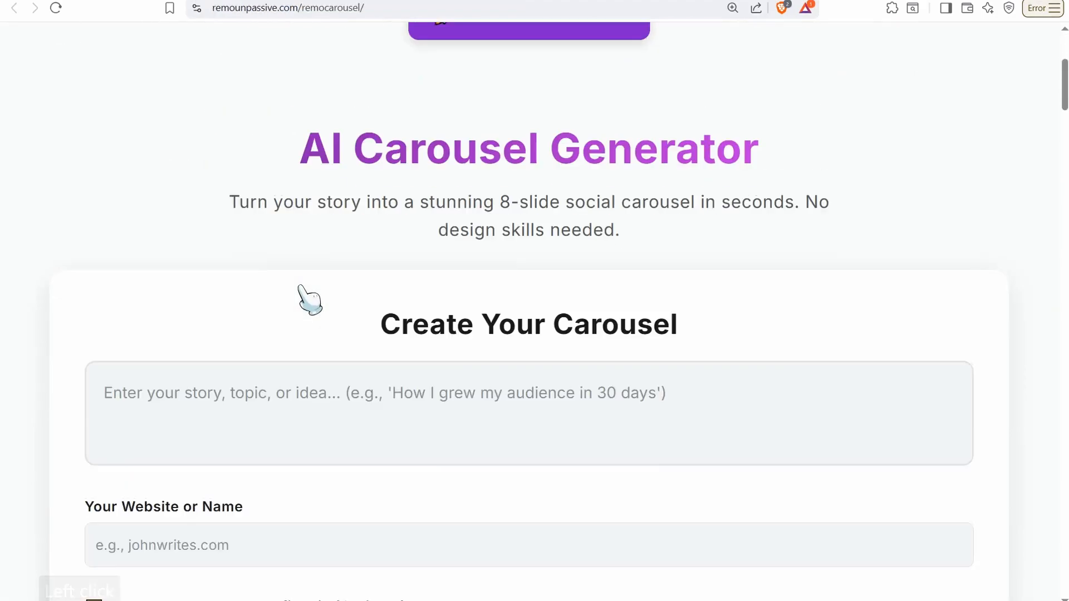
scroll(310, 298, "up", 10)
left_click(15, 8)
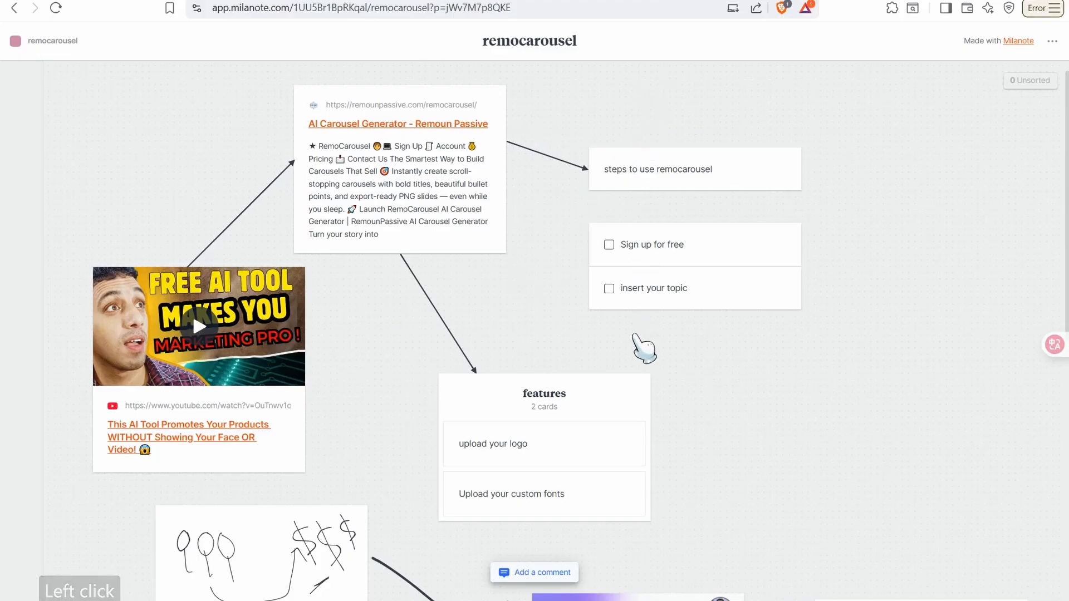
scroll(491, 401, "down", 7)
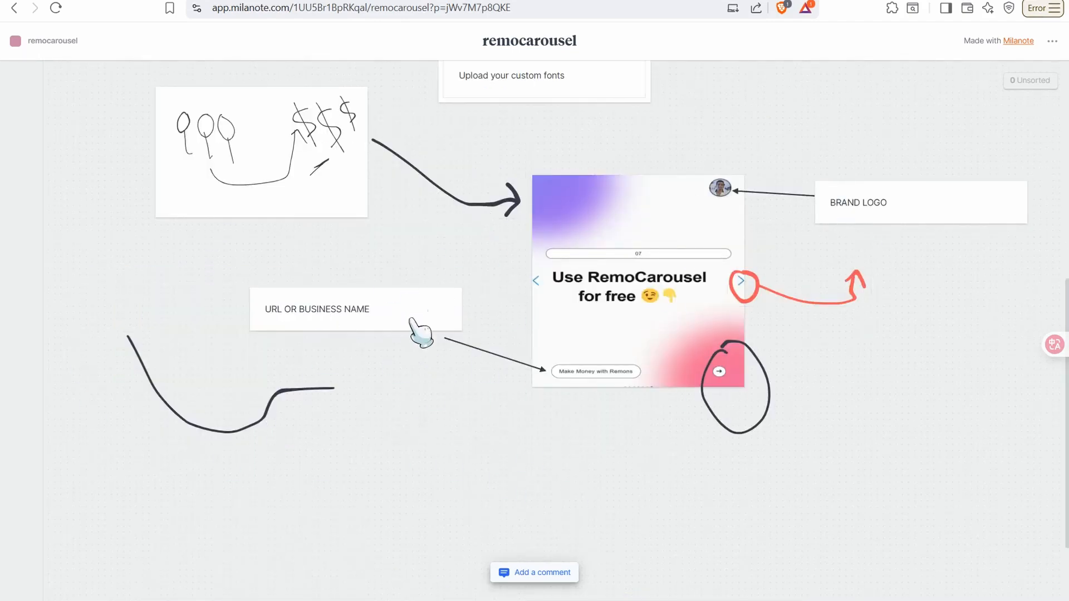
scroll(612, 212, "up", 7)
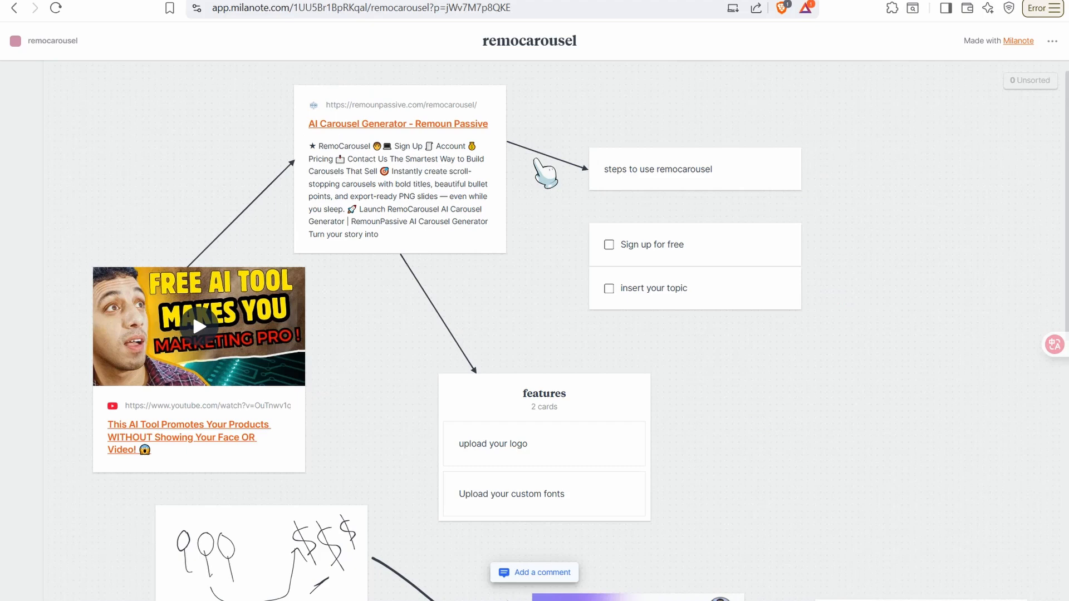